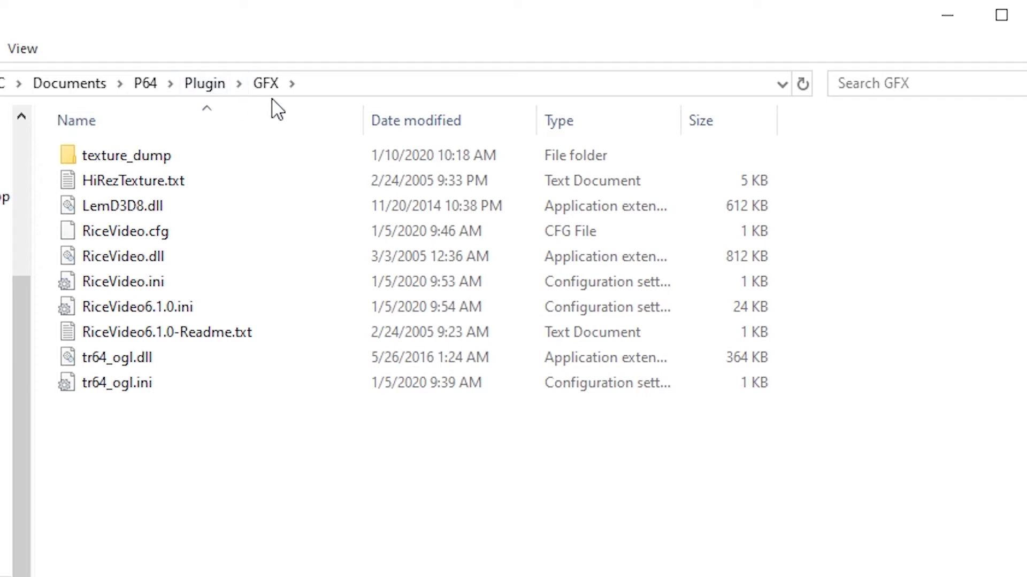
drag(508, 536, 334, 575)
Step: Set Project64's video plugin to Nemu64 Graphics (combine debug) and apply the settings
click(961, 28)
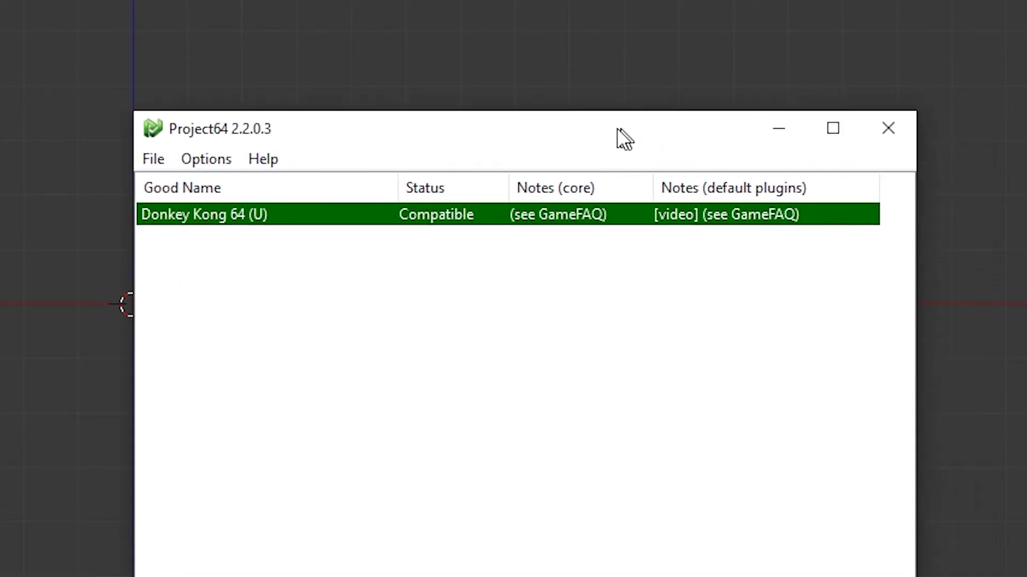
drag(622, 139, 518, 165)
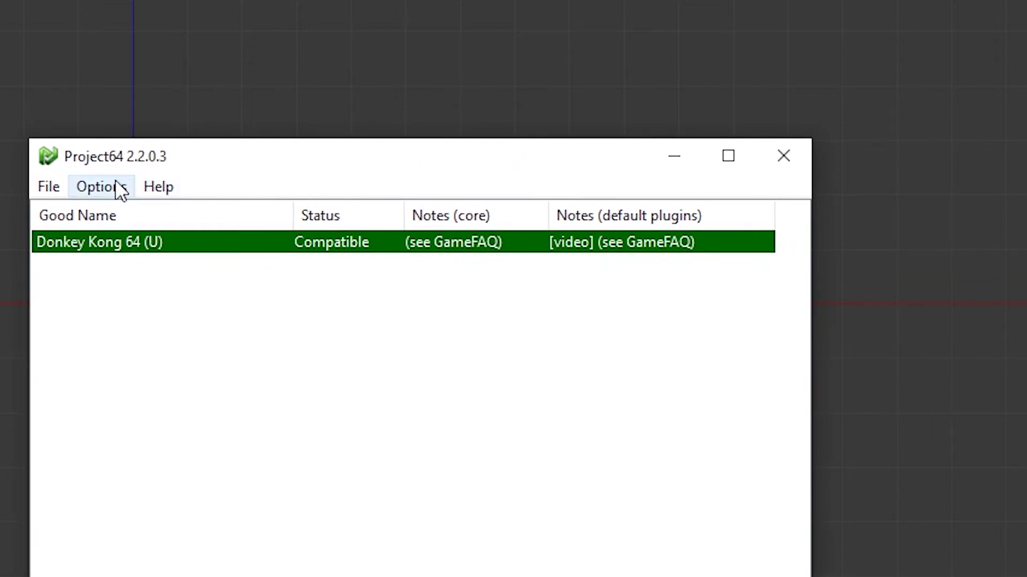
click(104, 192)
click(143, 417)
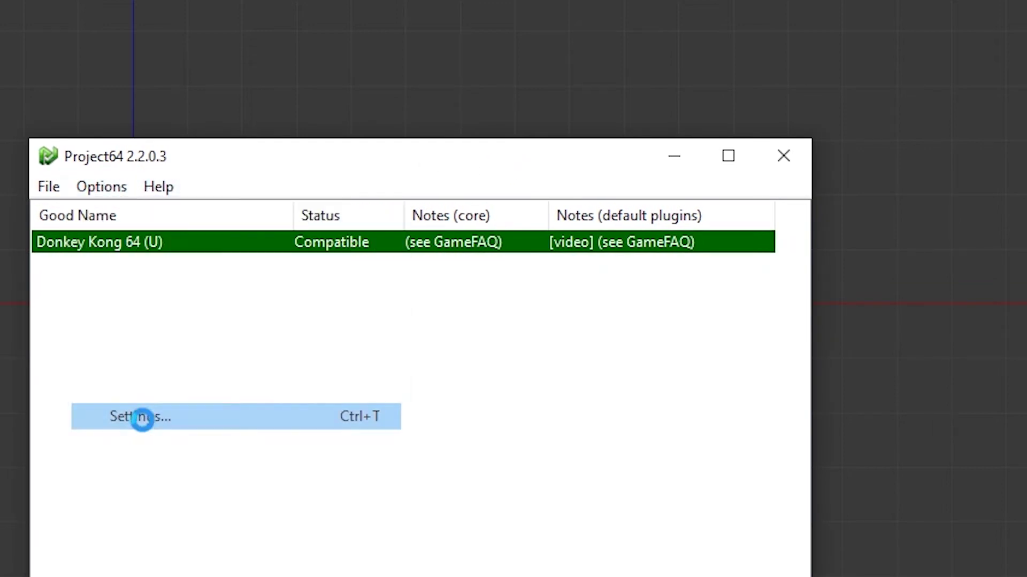
click(92, 293)
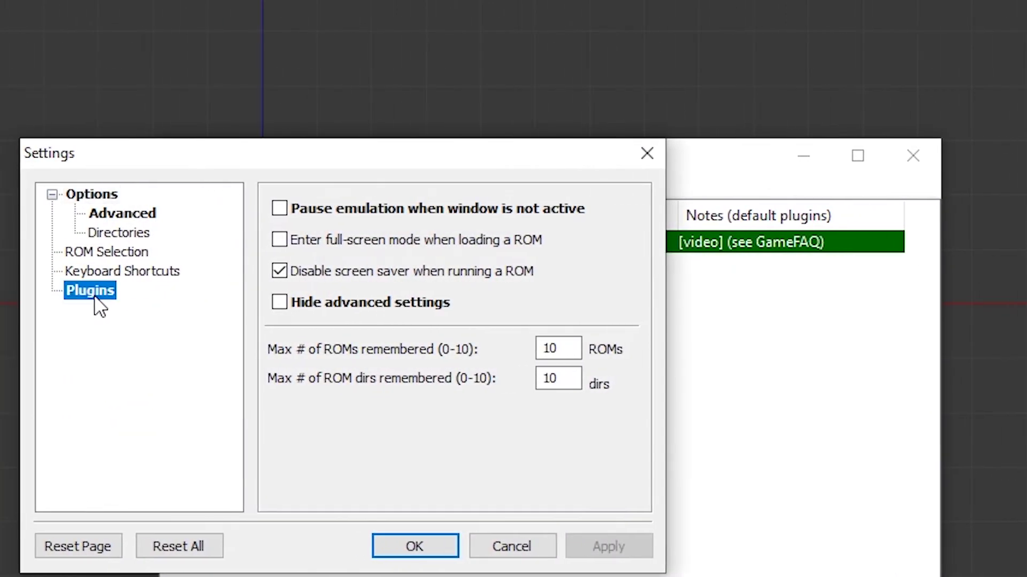
drag(370, 159, 485, 185)
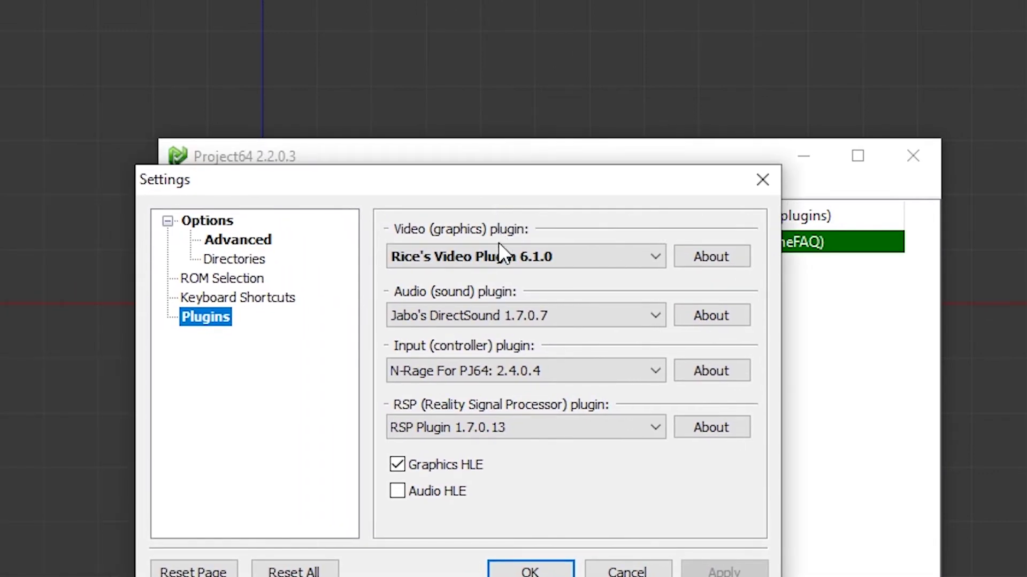
click(505, 250)
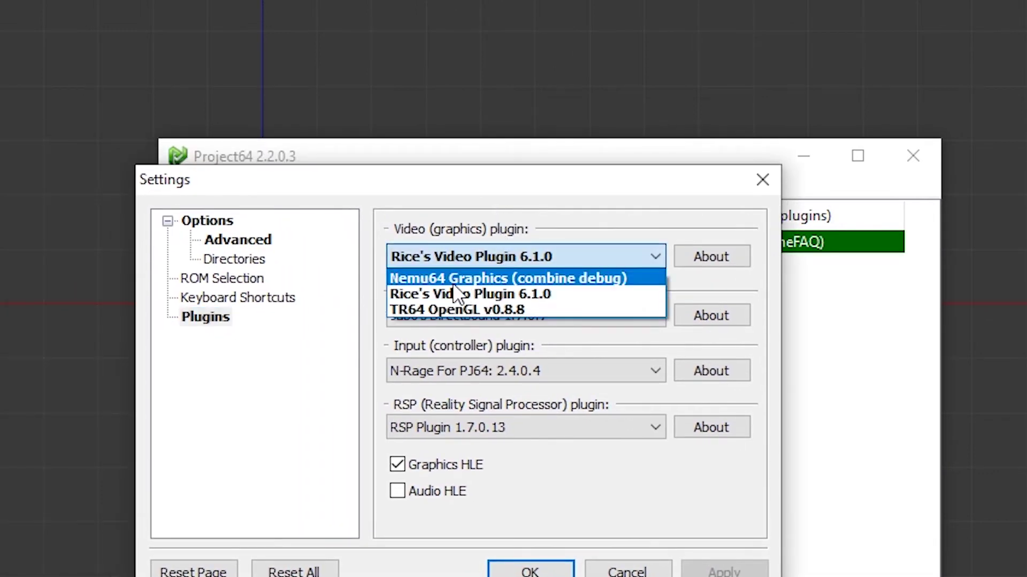
click(565, 281)
click(722, 571)
click(530, 571)
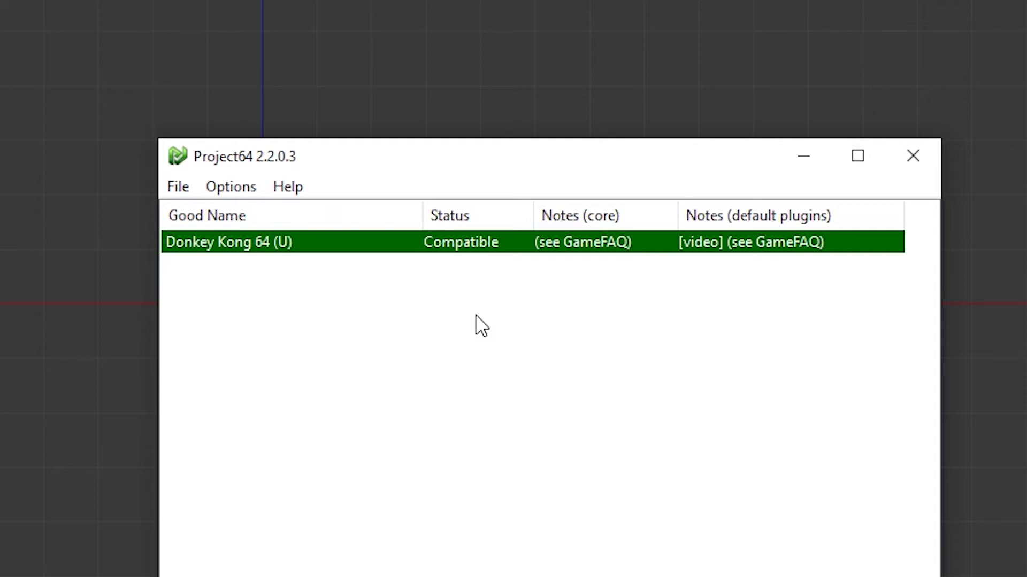
Step: Launch Donkey Kong 64 (U) from the ROM list with Play Game
right_click(317, 241)
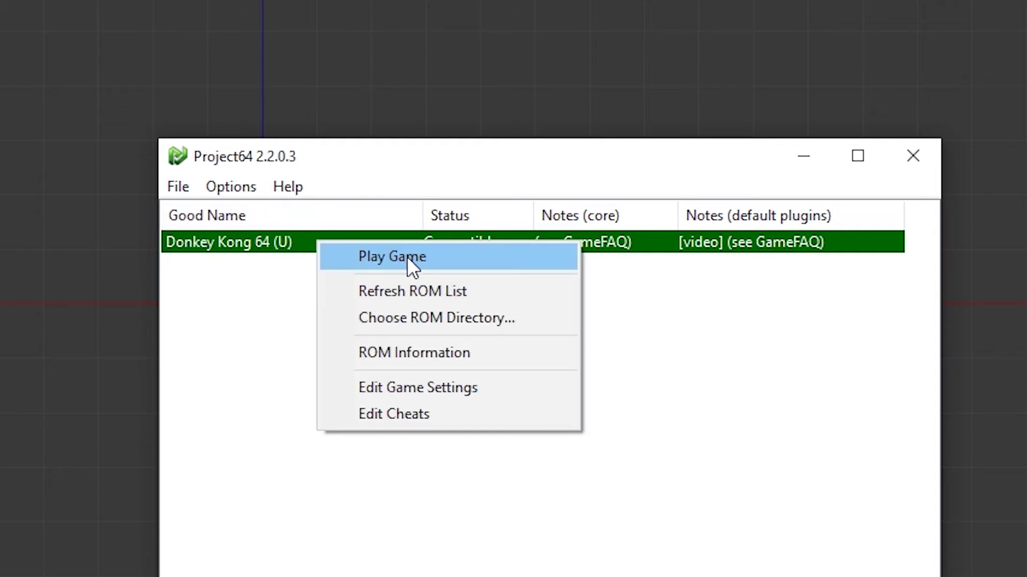
click(408, 258)
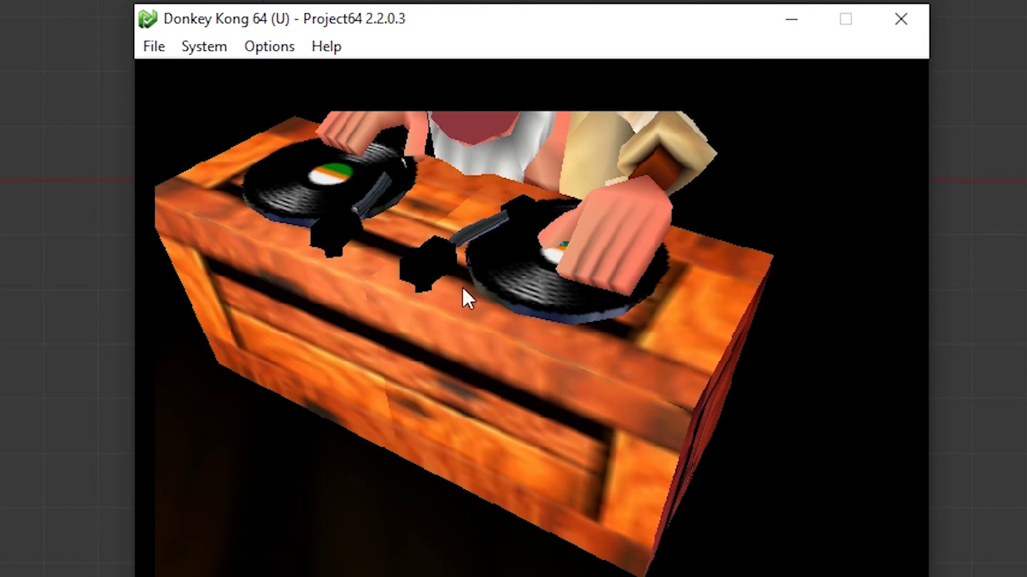
Step: Resume the game and enable Export VRML in the graphics plugin configuration
click(211, 47)
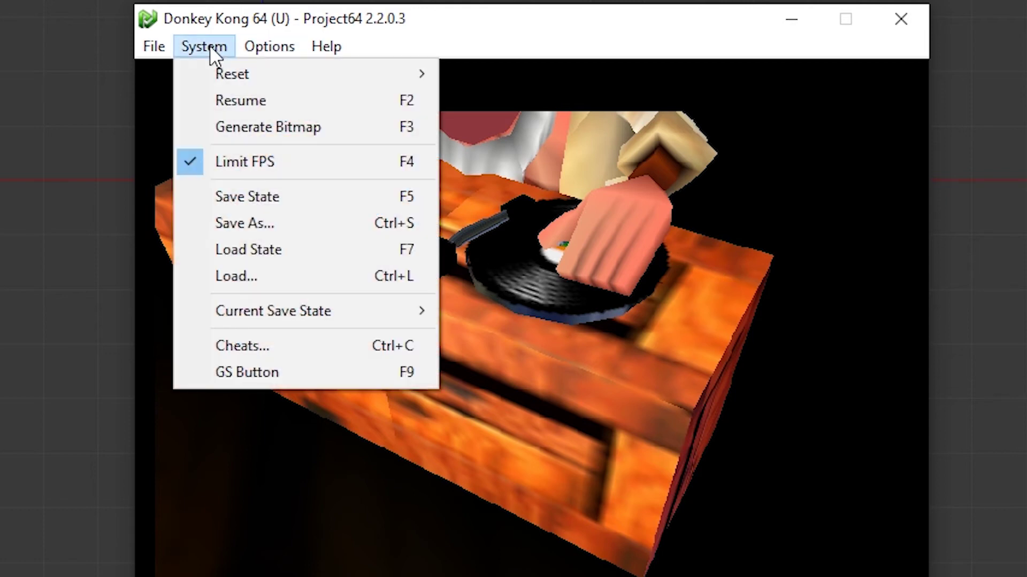
click(250, 100)
click(279, 46)
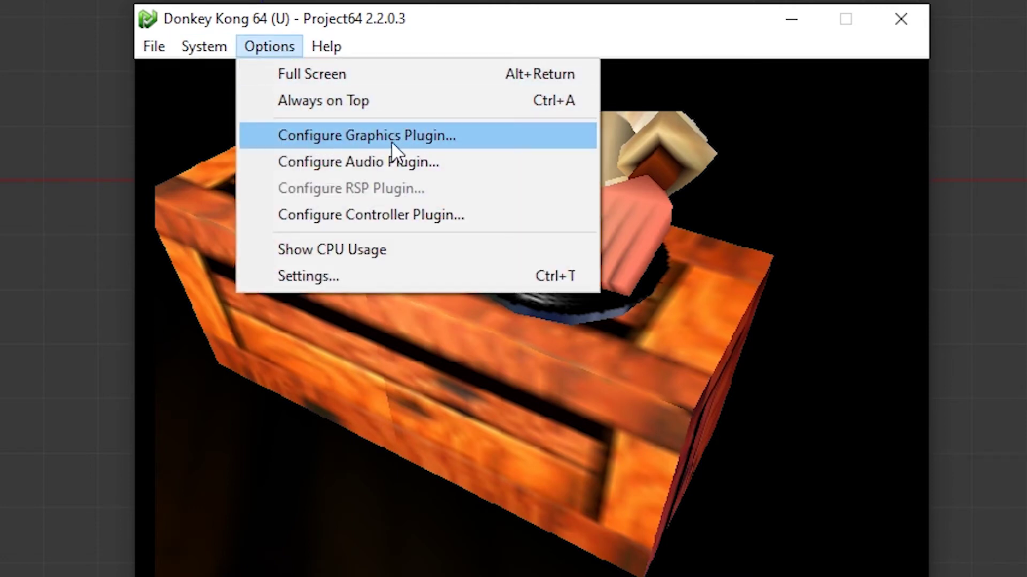
click(439, 140)
drag(399, 107, 557, 92)
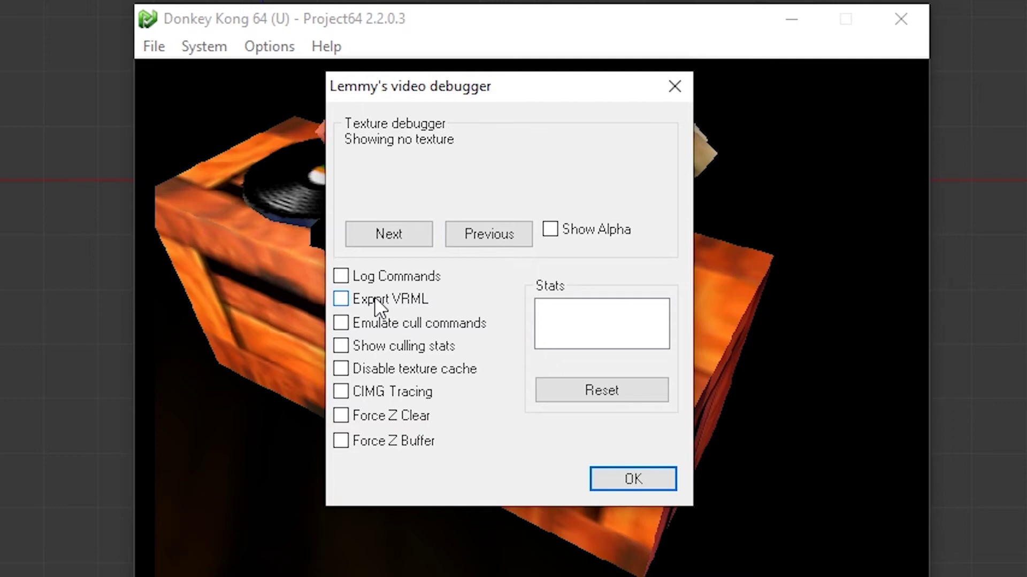
click(347, 297)
click(631, 481)
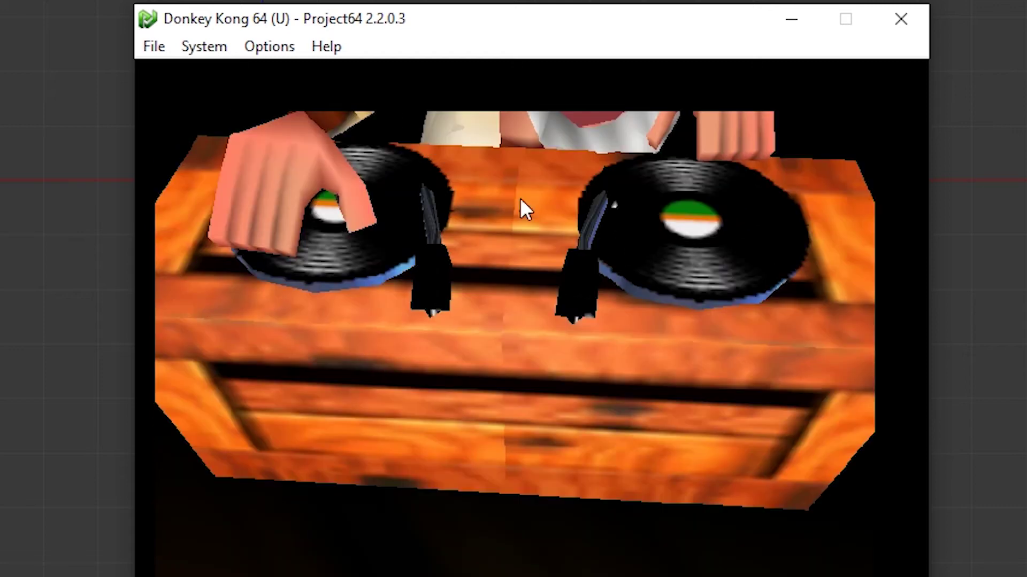
Step: Turn Export VRML back off in the graphics plugin configuration
click(269, 47)
click(348, 136)
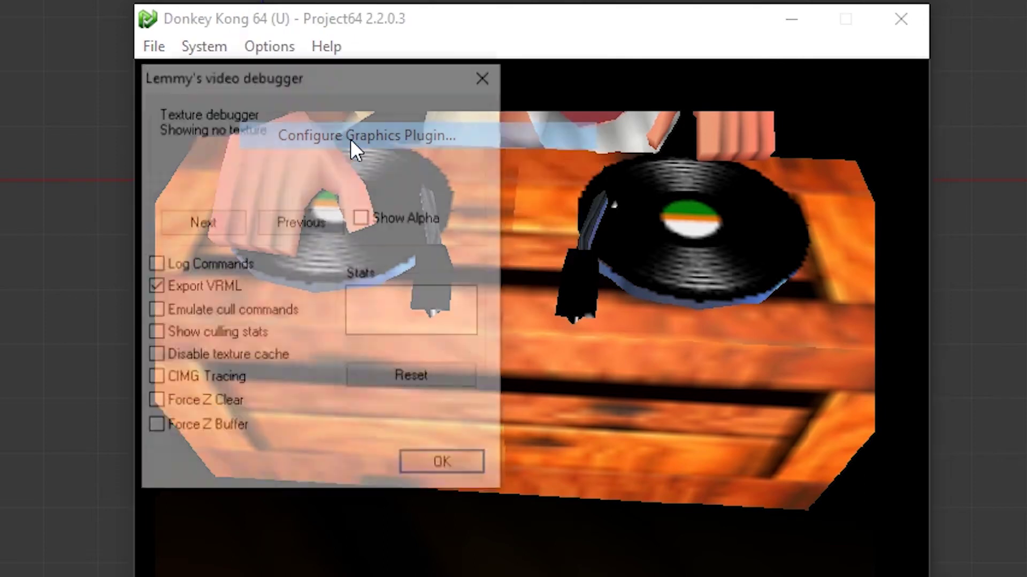
click(165, 288)
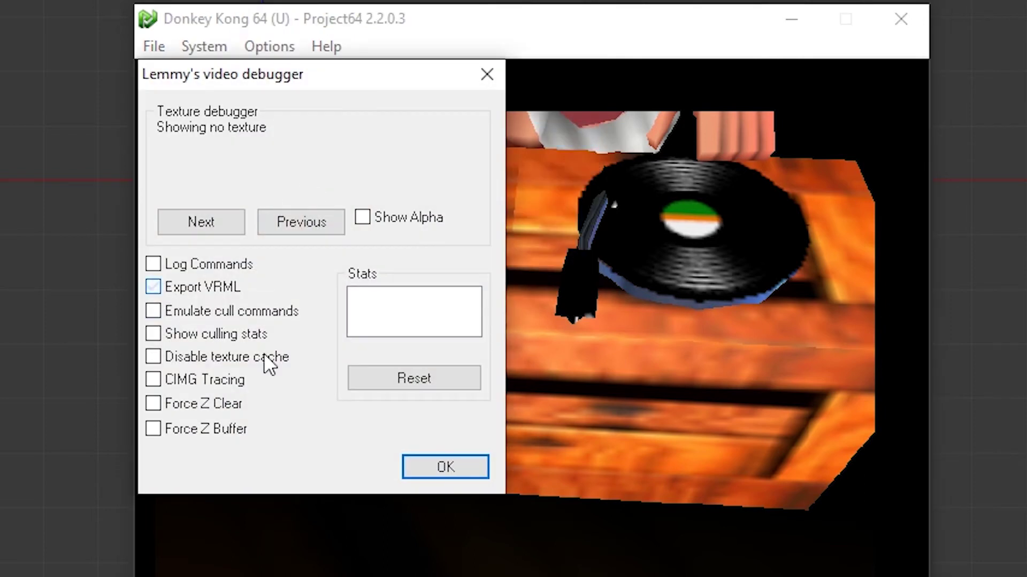
click(442, 468)
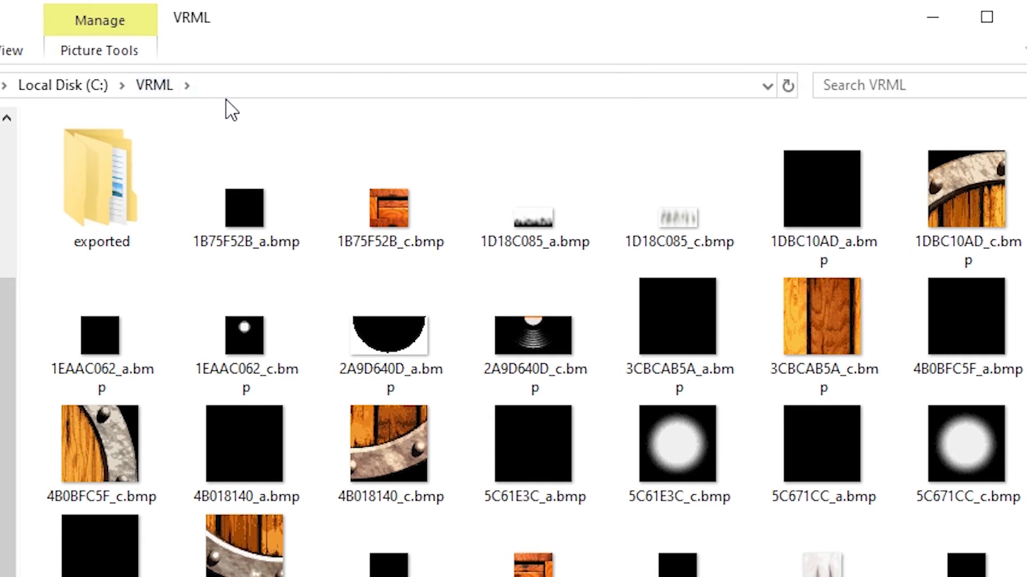
scroll(661, 384, down, 5)
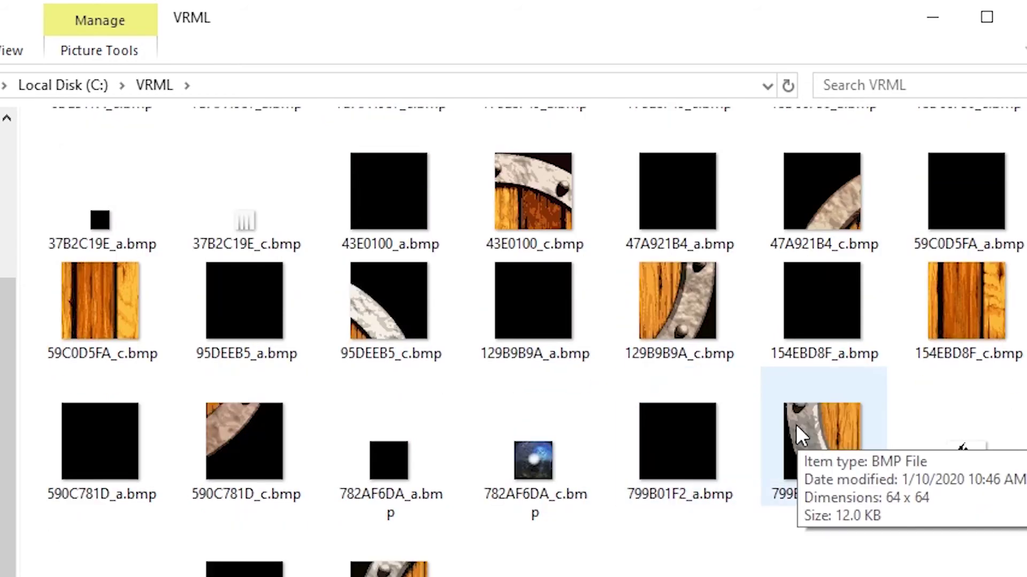
scroll(127, 286, up, 5)
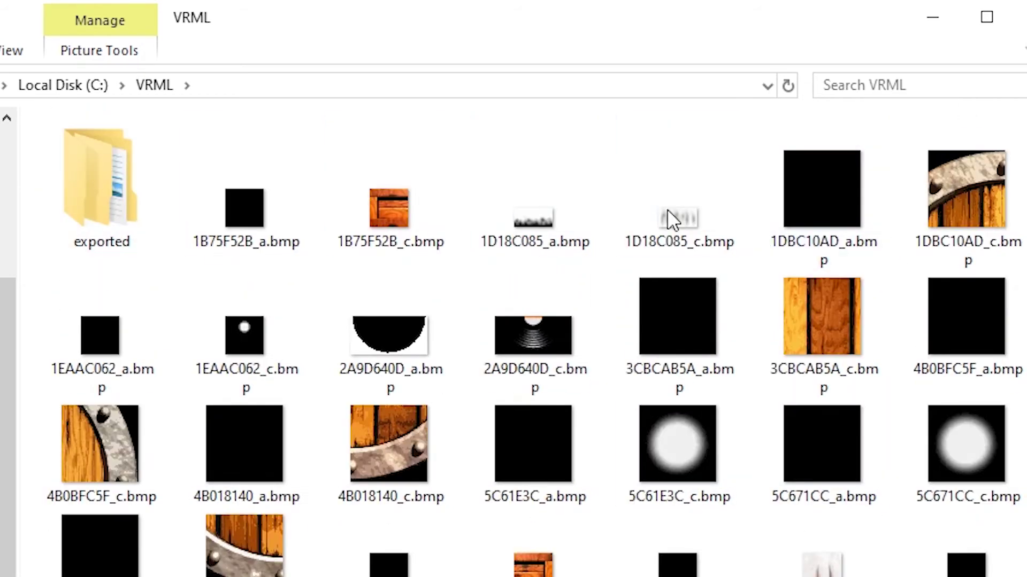
scroll(982, 251, down, 5)
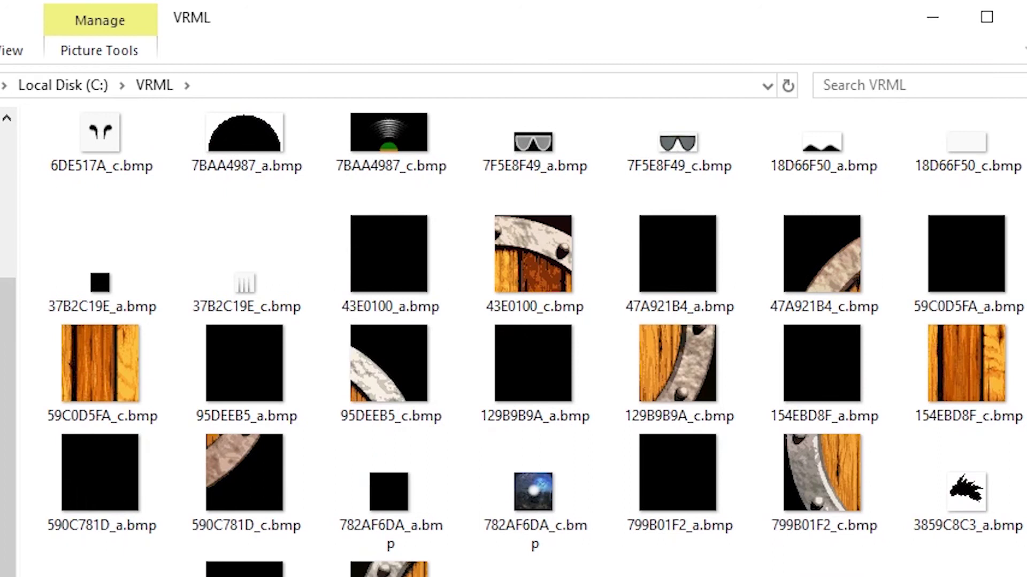
scroll(930, 535, down, 5)
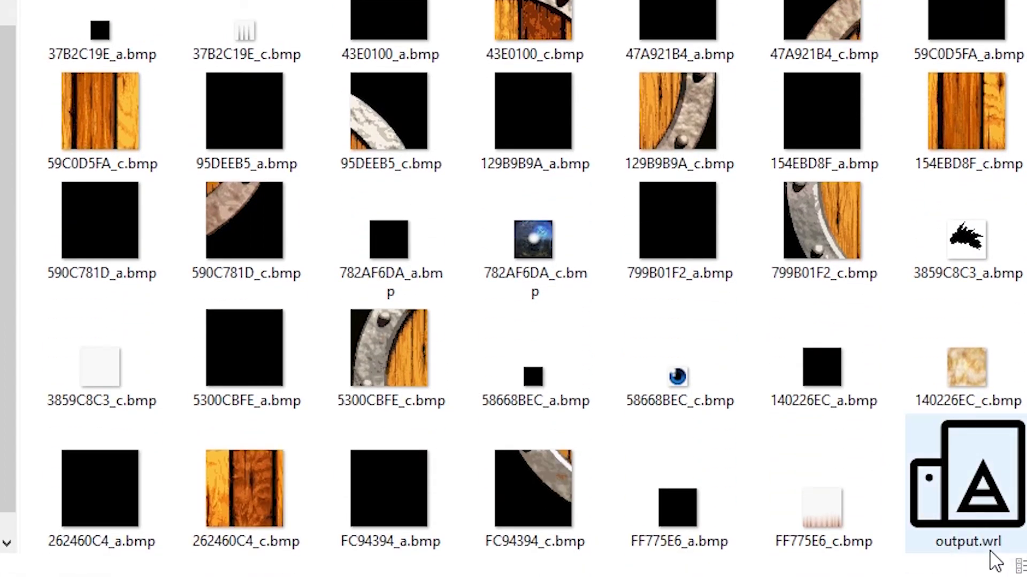
scroll(904, 411, up, 3)
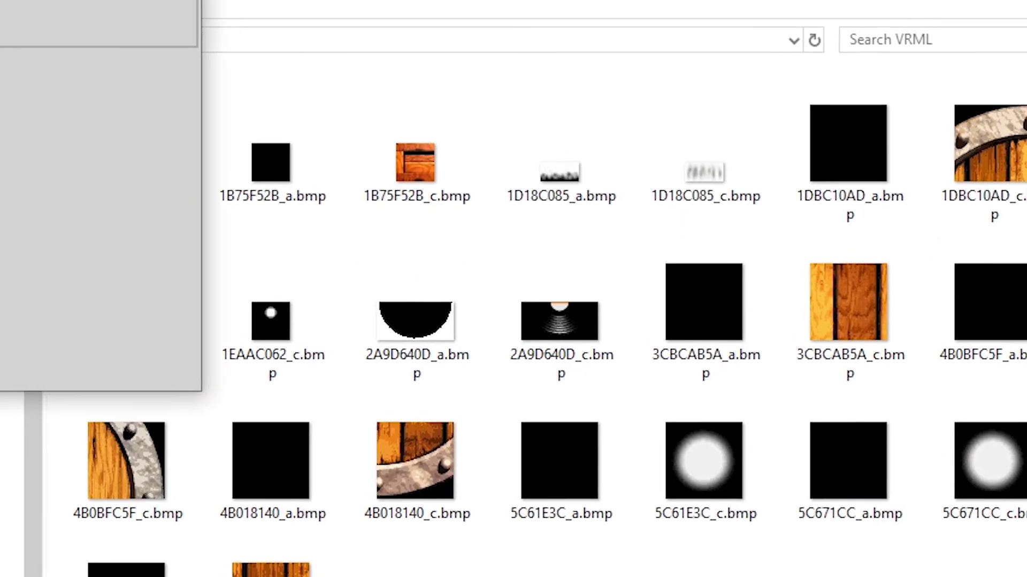
Step: Convert C:\VRML\output.wrl to output.obj, saving it into the exported folder
drag(80, 32, 470, 57)
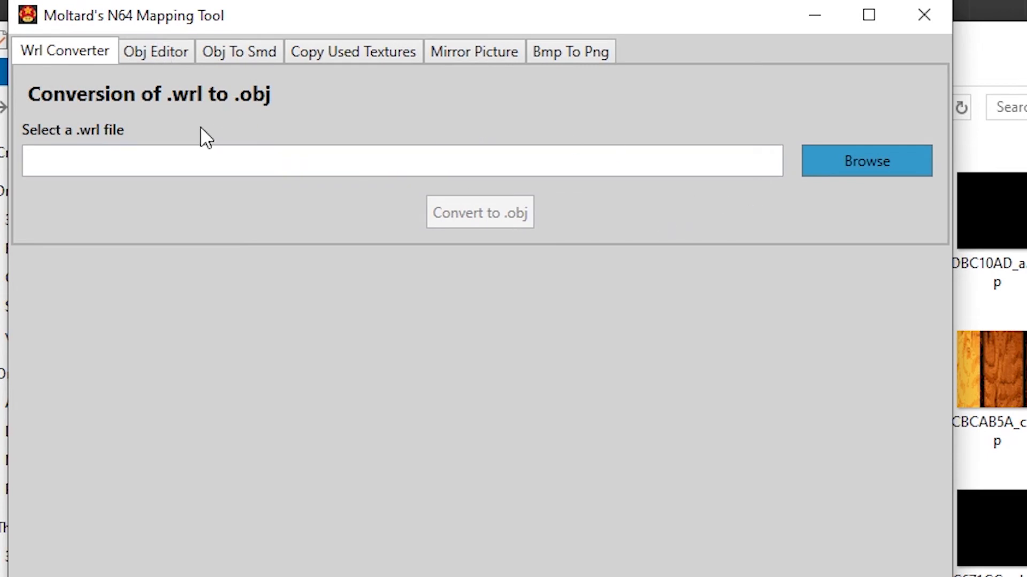
click(851, 163)
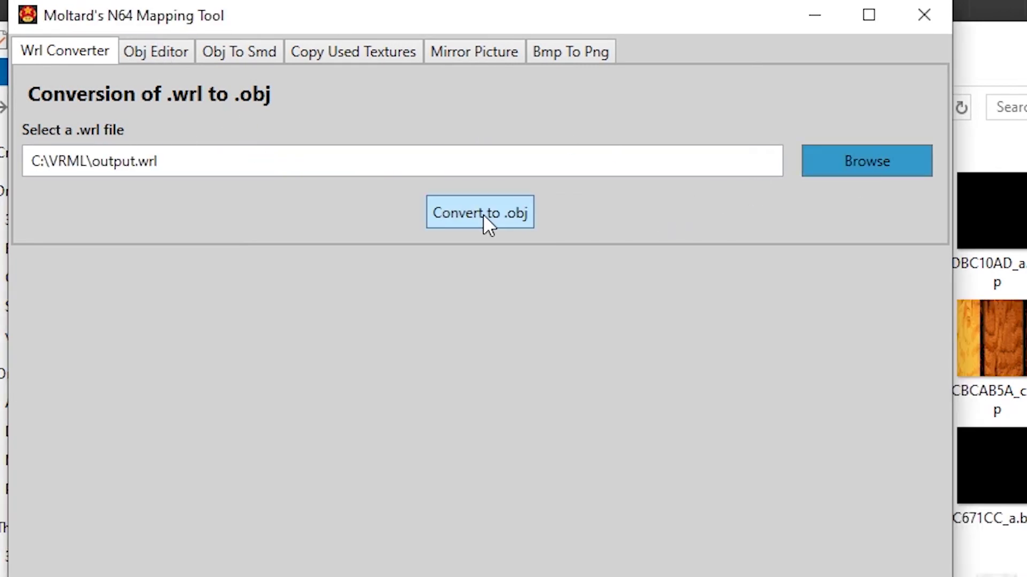
click(495, 215)
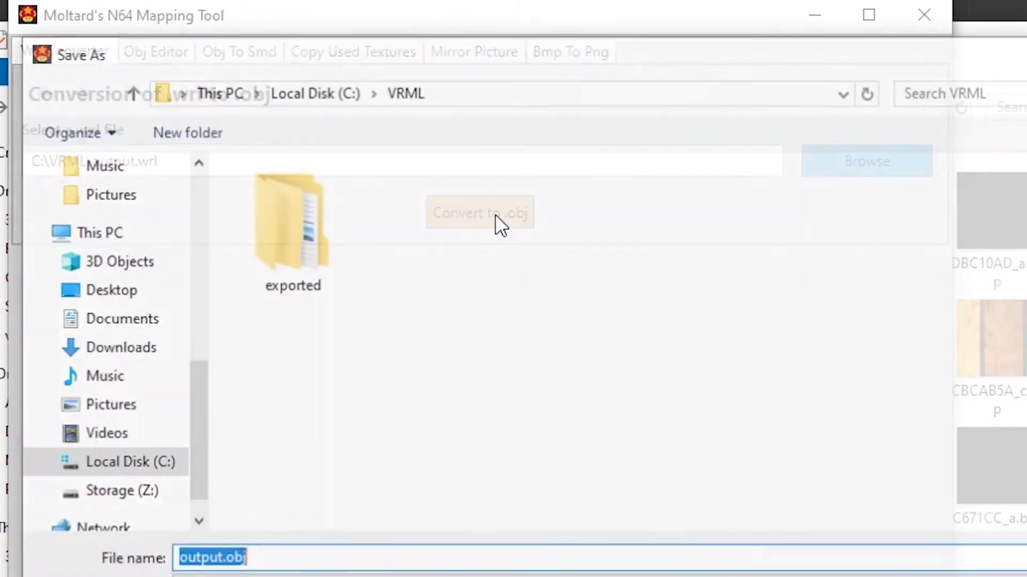
double_click(306, 233)
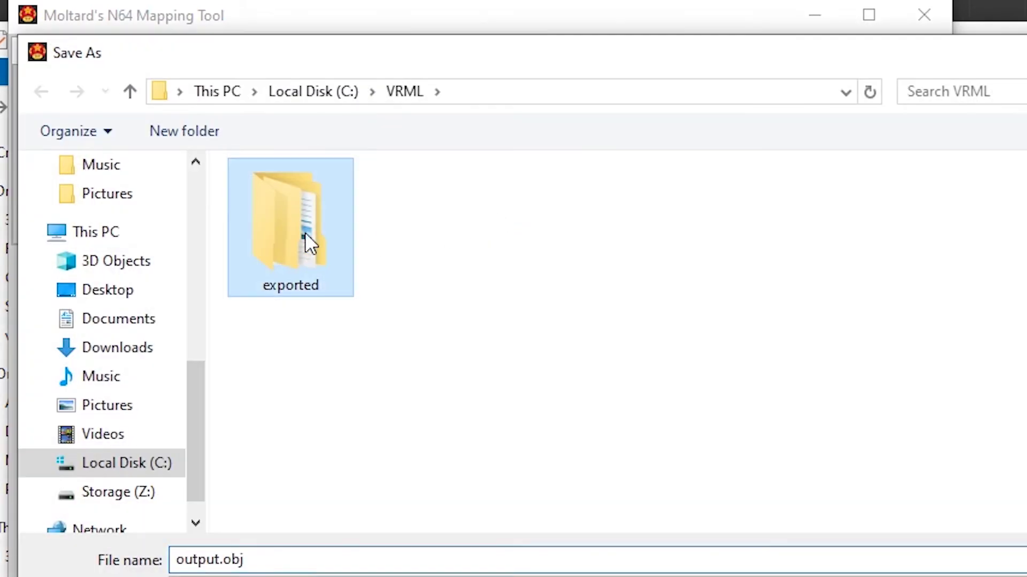
key(Return)
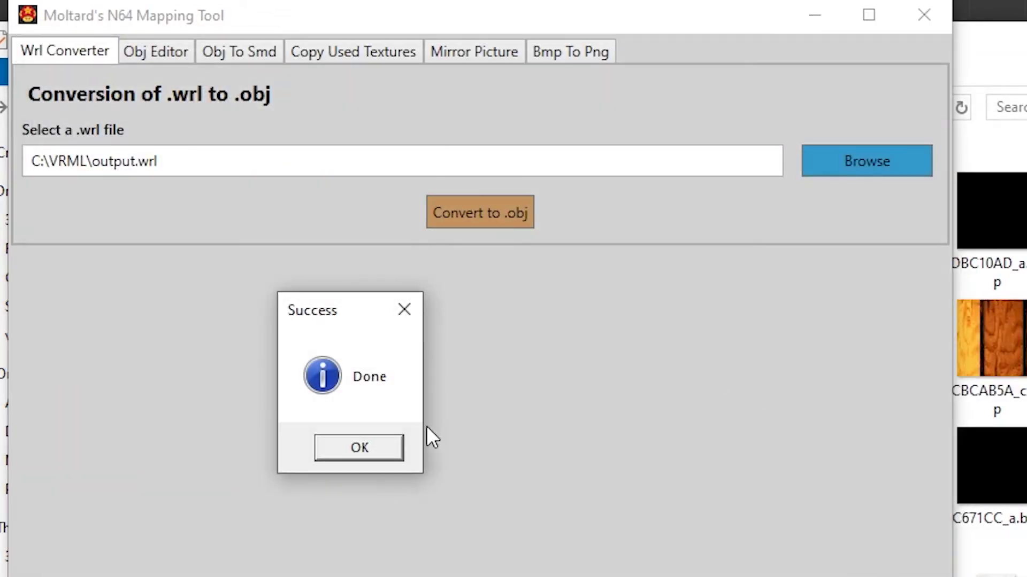
click(388, 446)
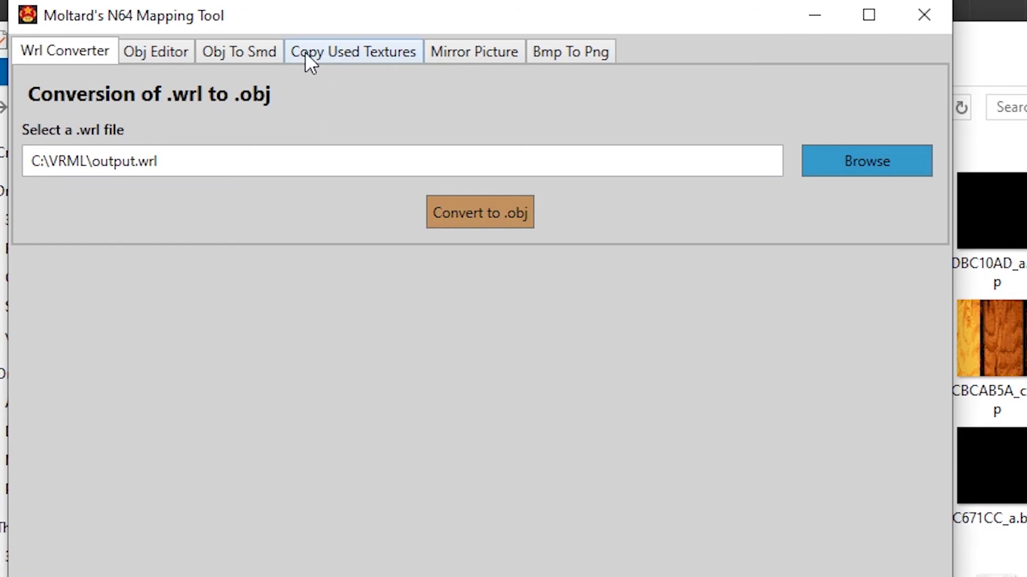
Step: In Copy Used Textures, choose output.obj as the model and C:\VRML as the texture folder
click(341, 51)
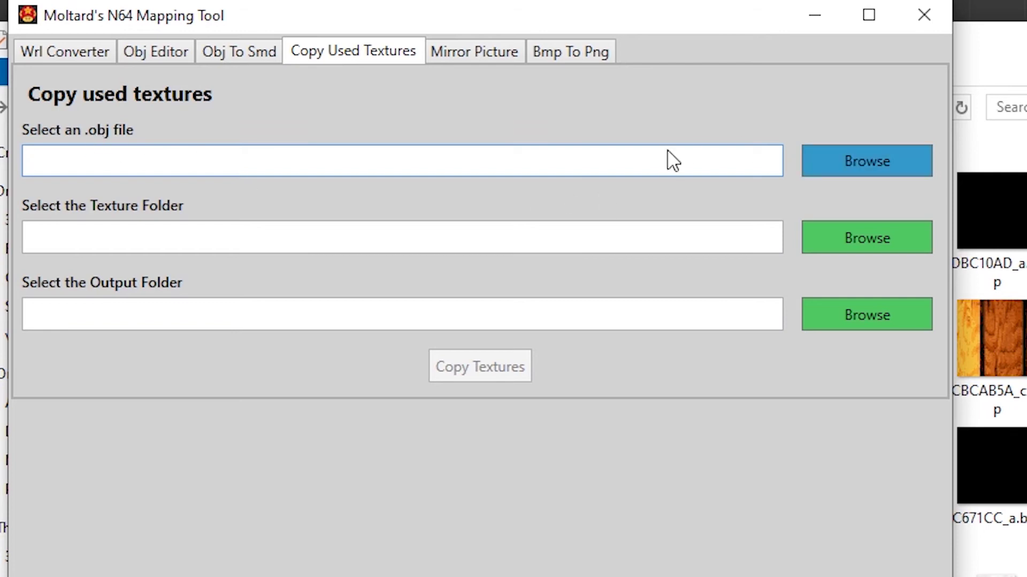
click(869, 163)
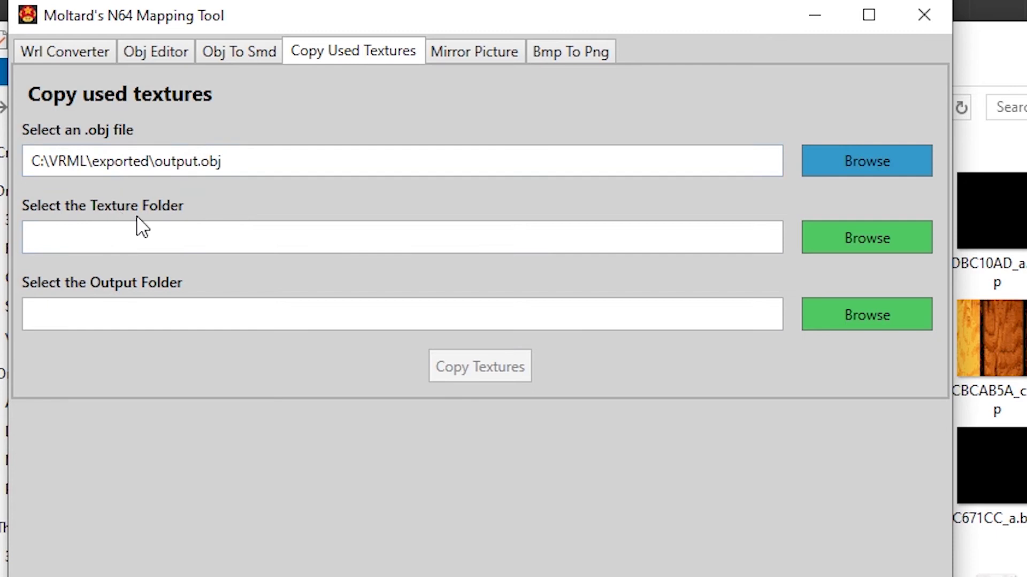
click(866, 249)
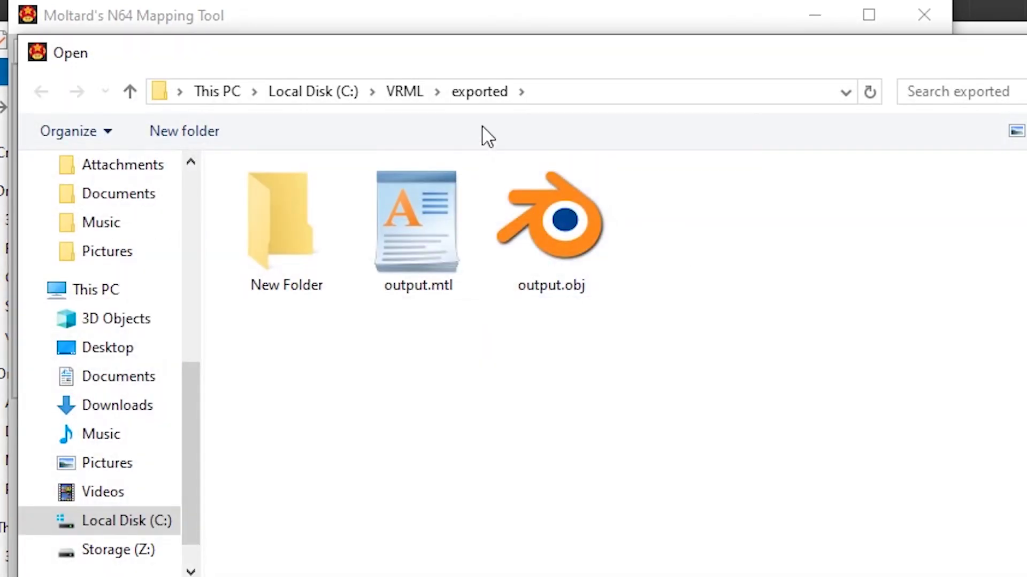
click(404, 92)
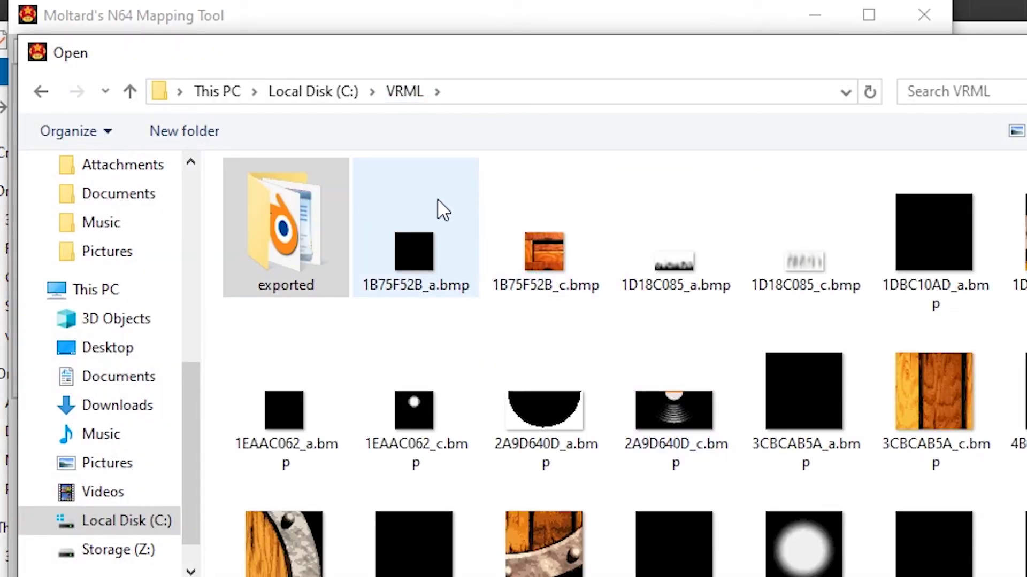
double_click(553, 232)
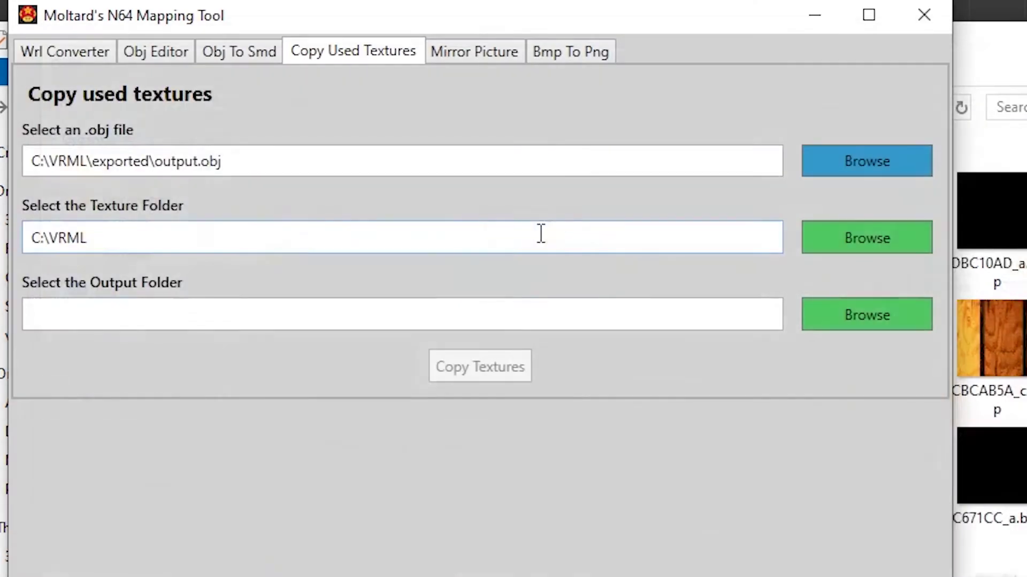
Step: Set C:\VRML\exported as the output folder and copy the used textures
click(858, 316)
double_click(321, 243)
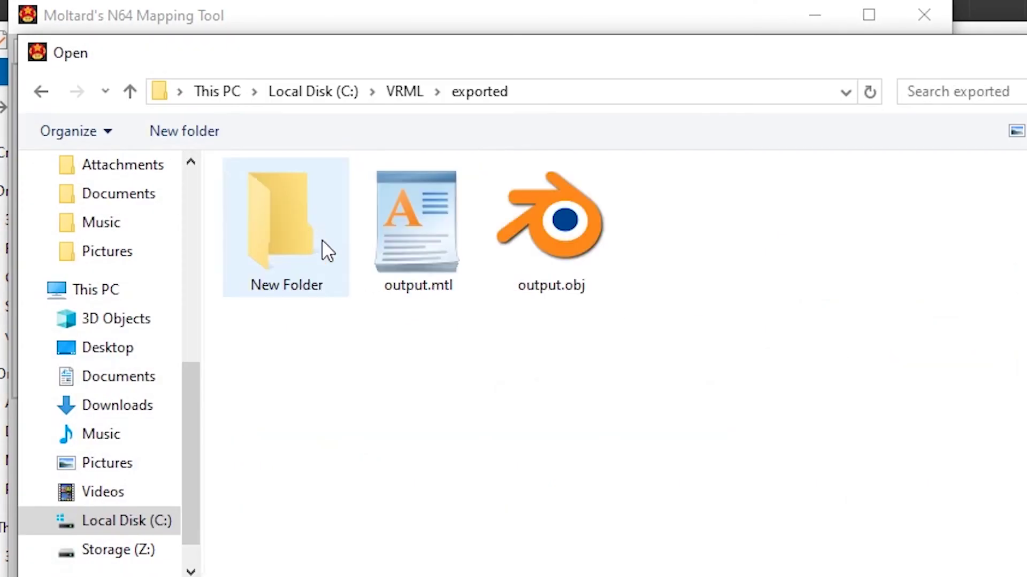
double_click(564, 226)
click(497, 366)
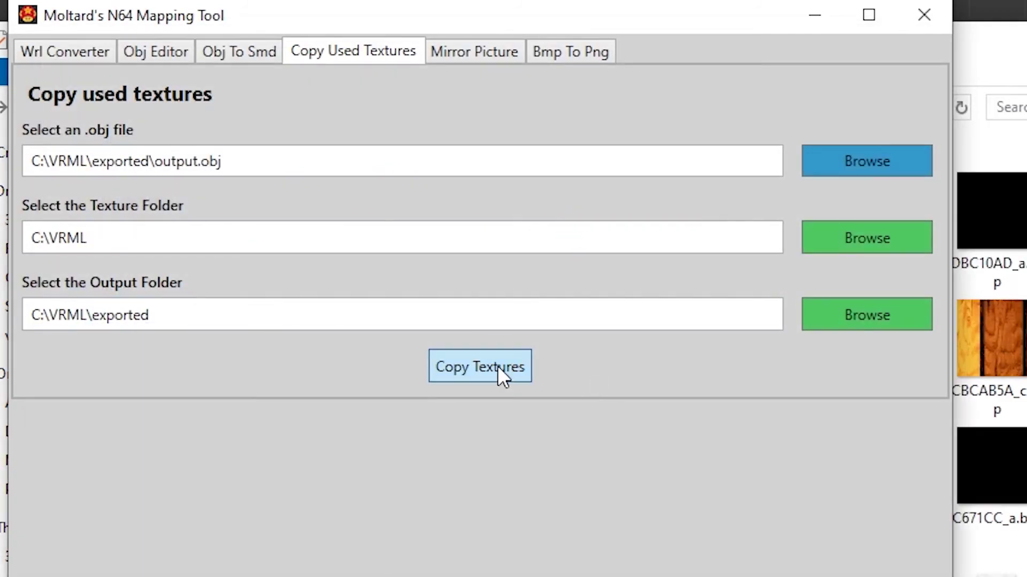
click(384, 437)
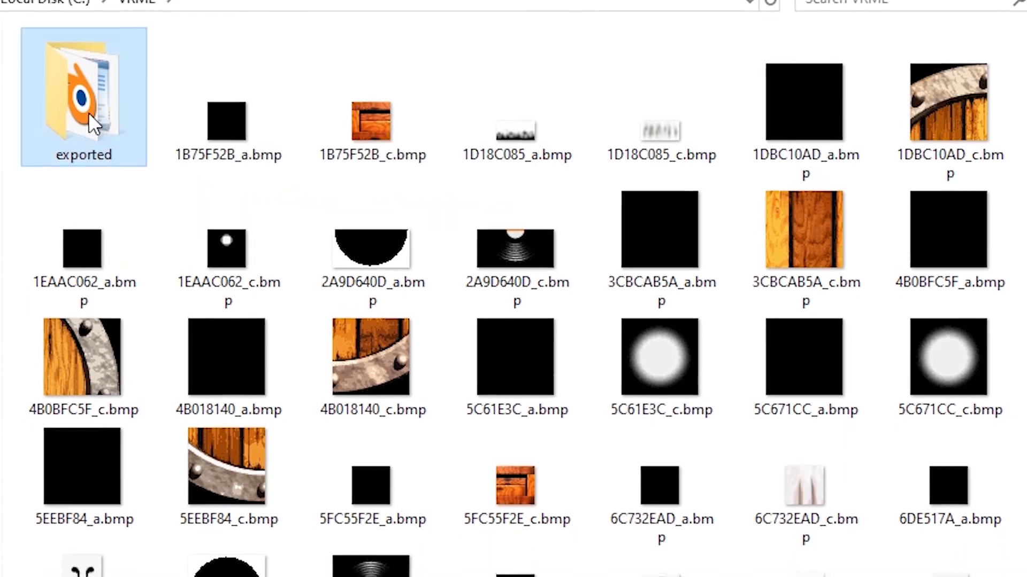
Step: Open output.obj from the C:\VRML\exported folder in Blender
double_click(89, 155)
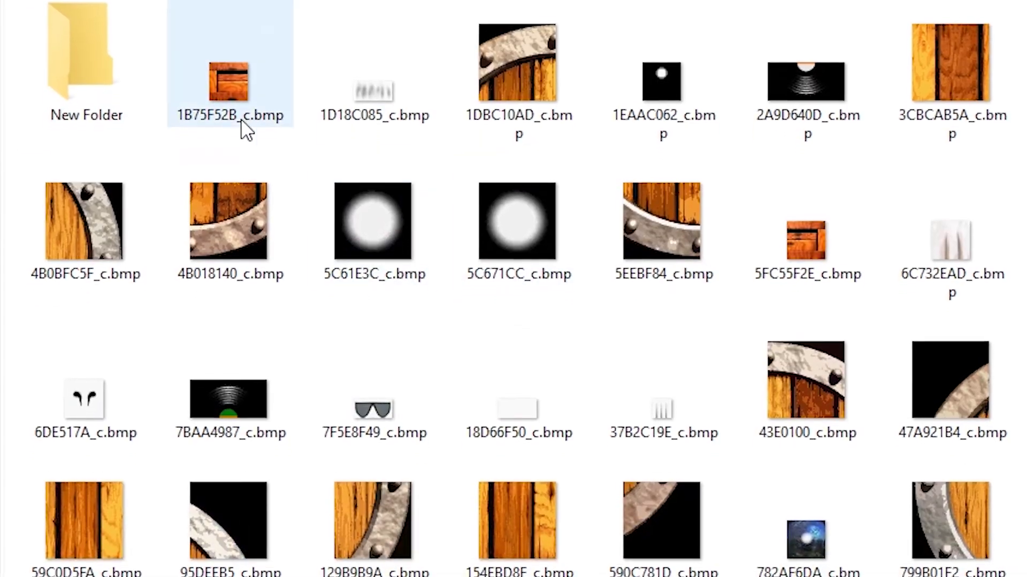
scroll(806, 160, down, 2)
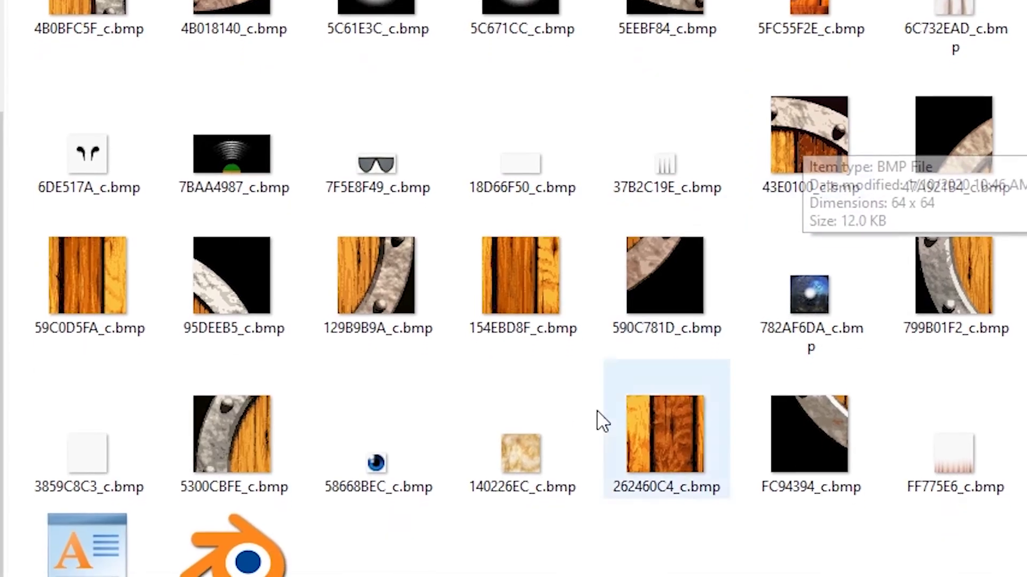
click(206, 562)
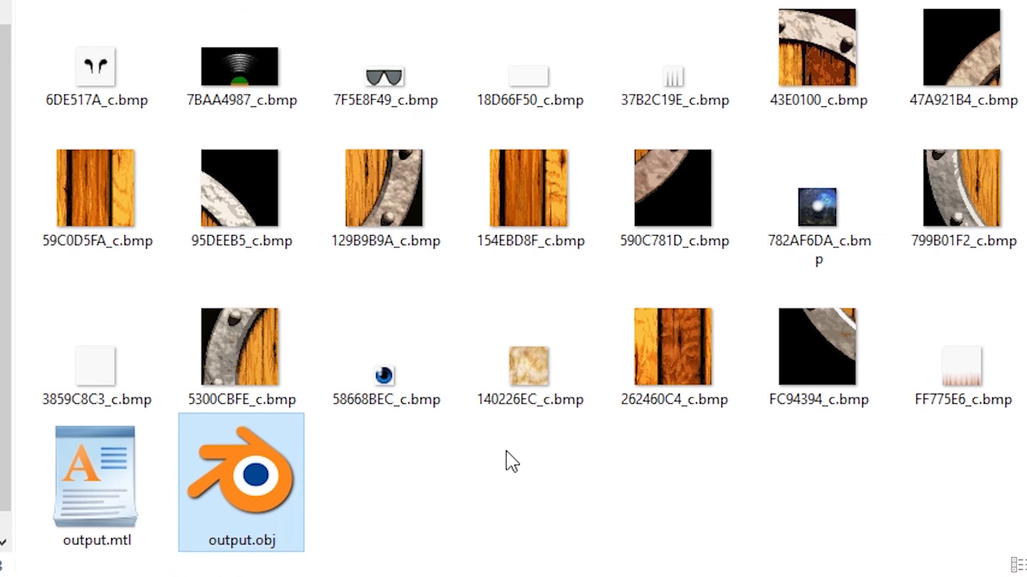
double_click(262, 481)
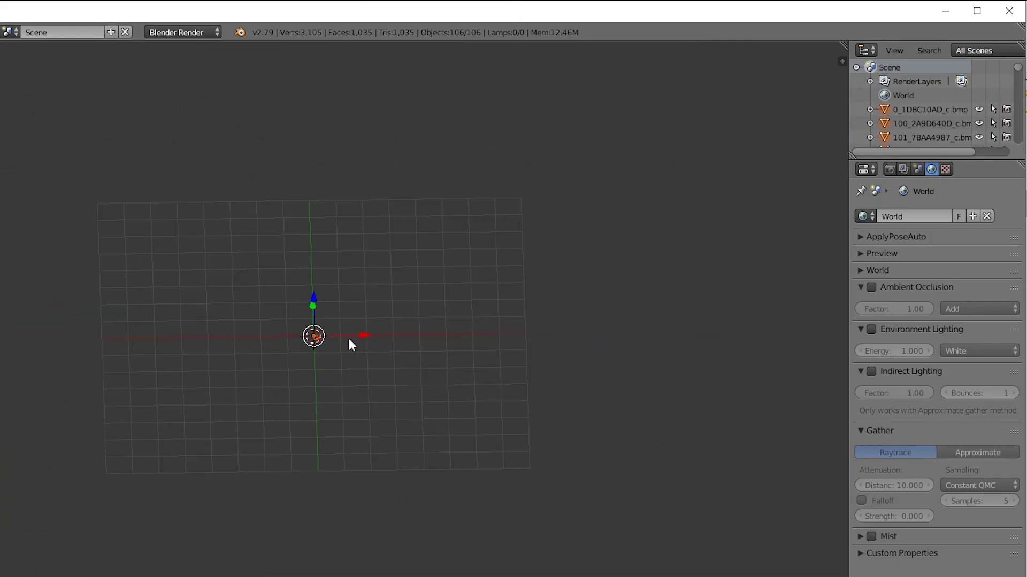
Step: Scale the imported octagonal platform and crate up twice until they fill the view
drag(397, 358, 425, 334)
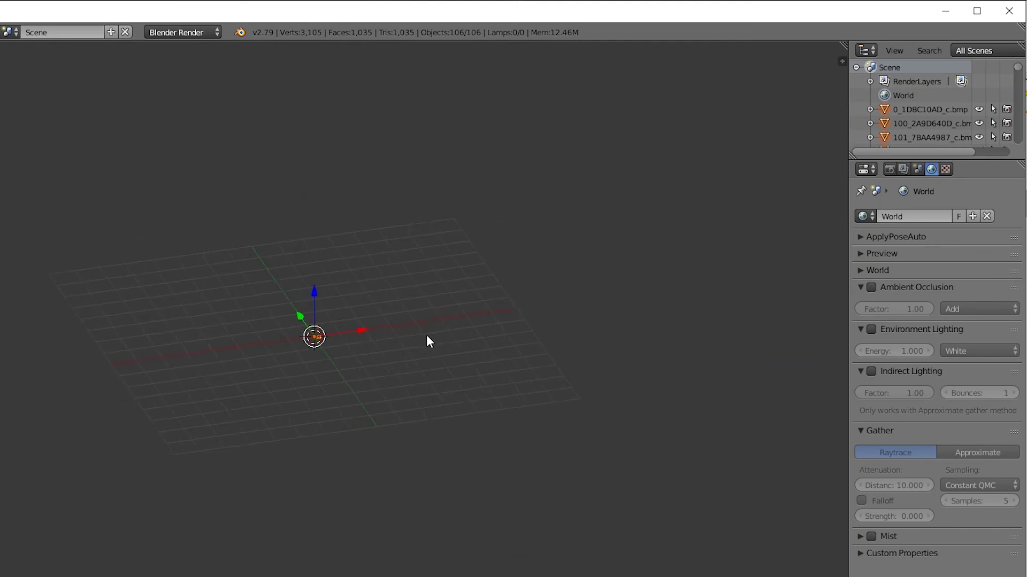
mouse_move(1017, 72)
mouse_down()
mouse_move(1014, 145)
mouse_move(1016, 69)
mouse_up()
drag(324, 331, 372, 356)
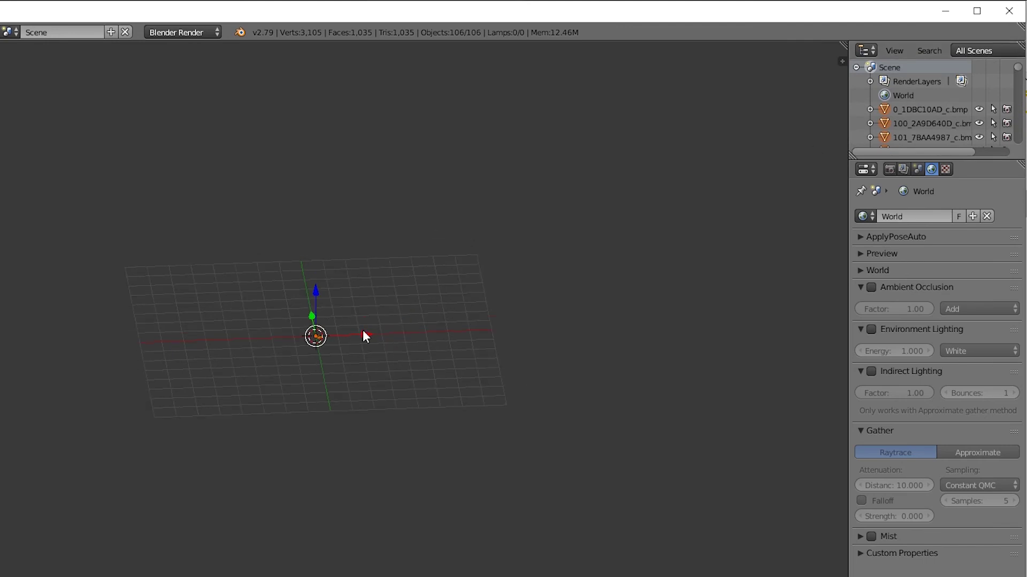
scroll(342, 349, up, 5)
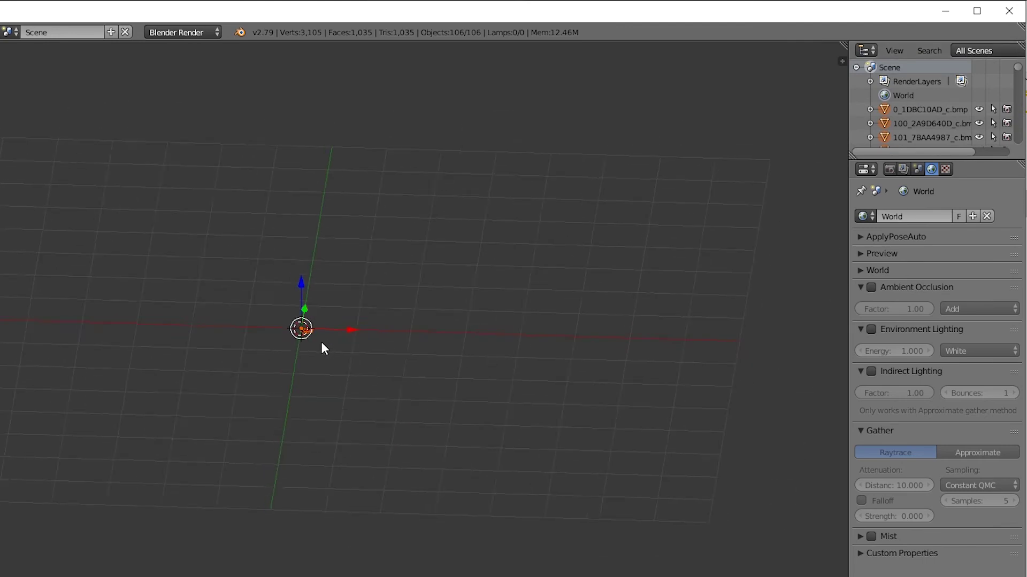
scroll(345, 353, down, 3)
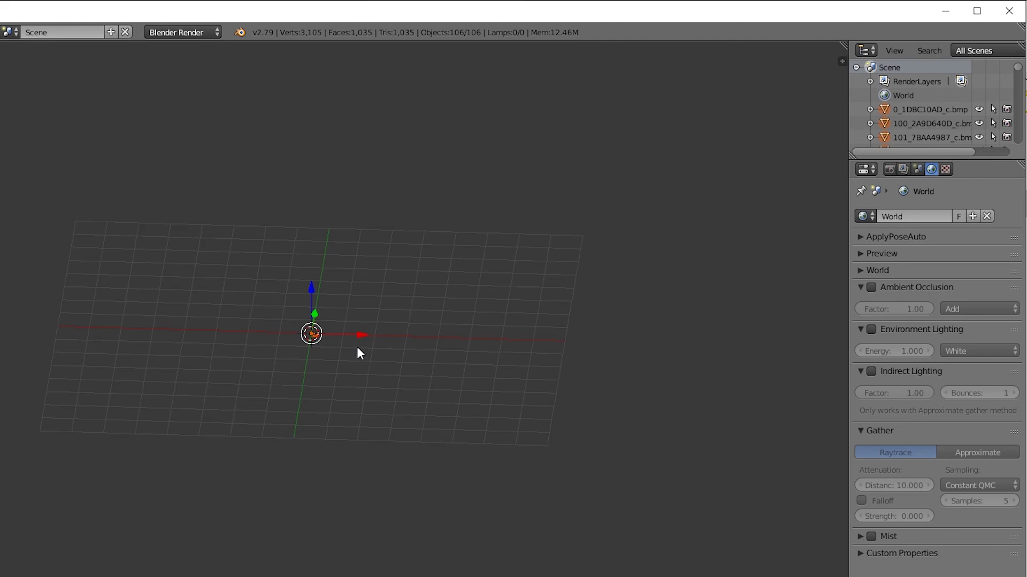
key(s)
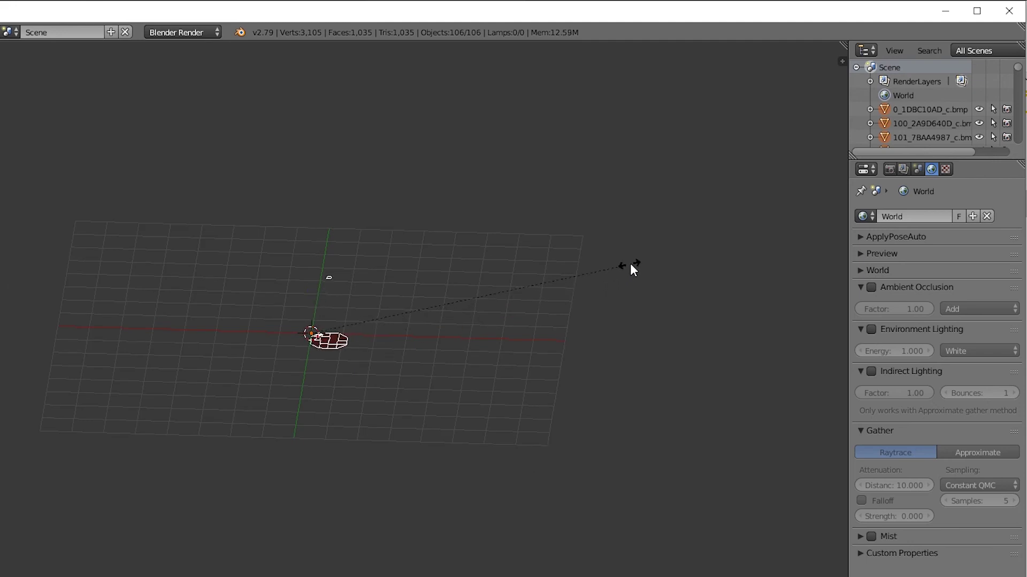
click(631, 265)
key(s)
click(558, 282)
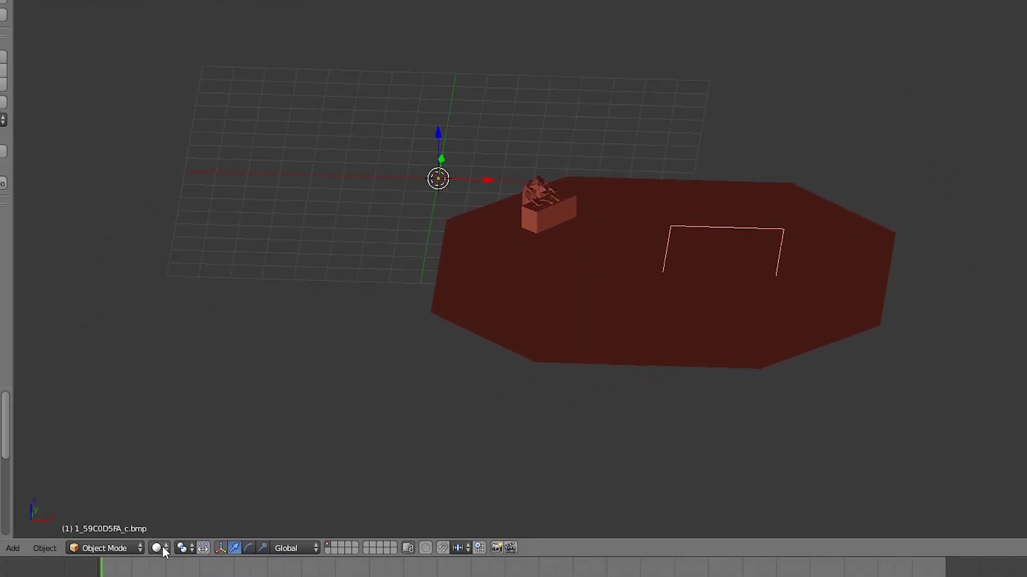
click(163, 551)
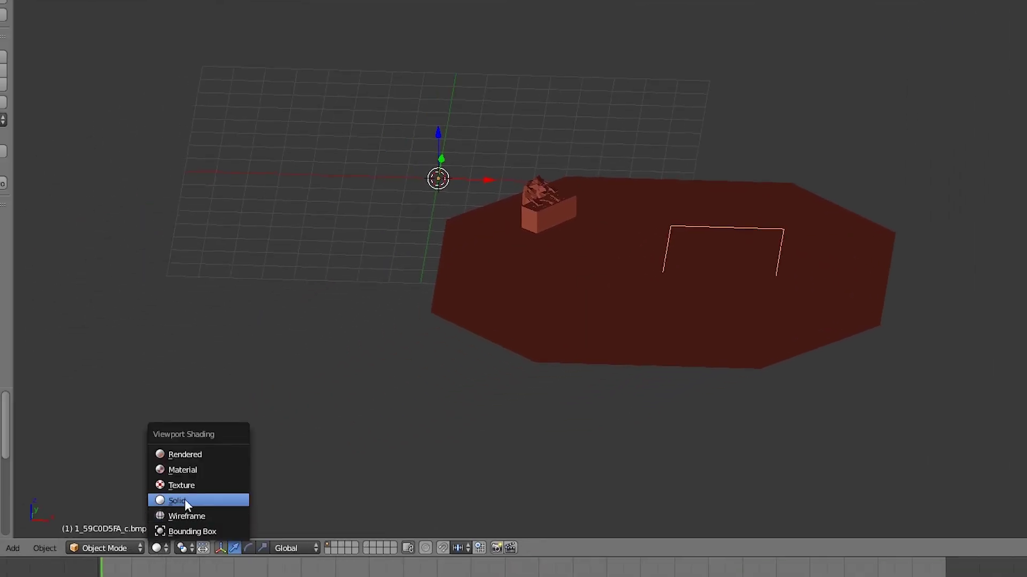
Step: Switch viewport shading to Texture and frame the textured wooden floor and crate
click(194, 486)
right_click(719, 269)
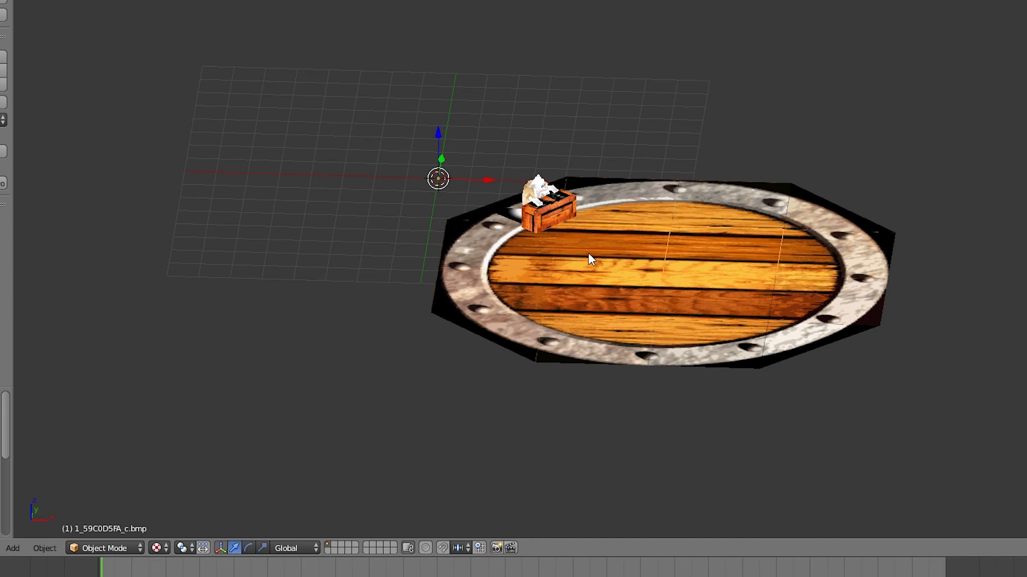
drag(592, 258, 581, 193)
scroll(579, 192, up, 5)
scroll(563, 203, down, 3)
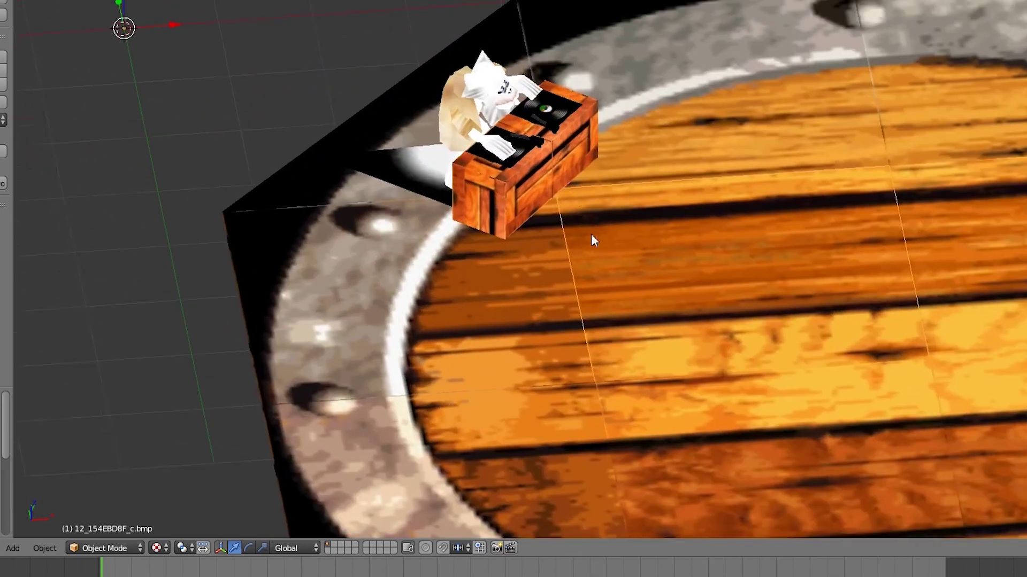
drag(592, 233, 564, 244)
scroll(485, 223, up, 3)
drag(485, 222, 559, 246)
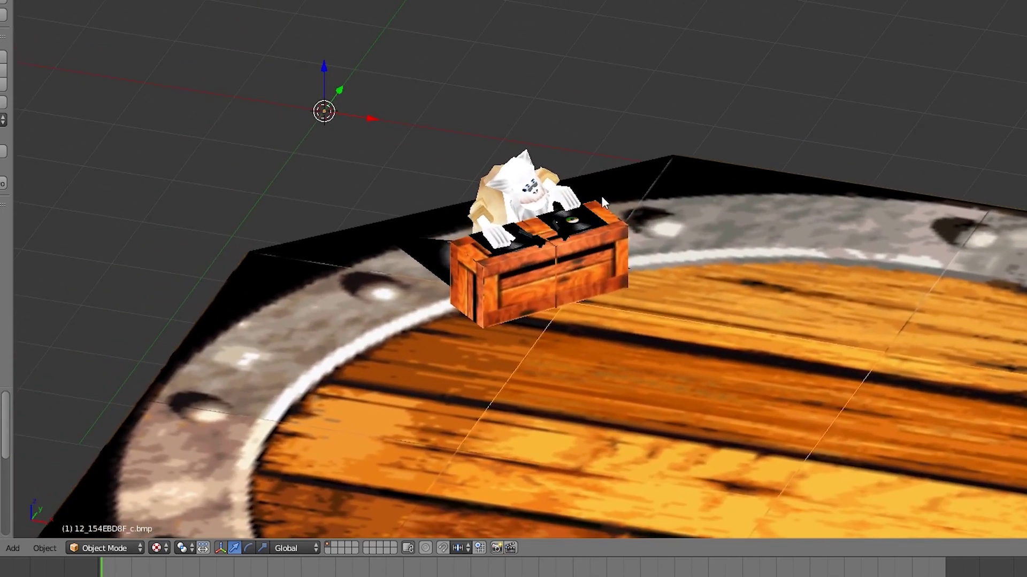
Step: Select the white DJ character and then its right hand
right_click(505, 172)
scroll(557, 211, down, 2)
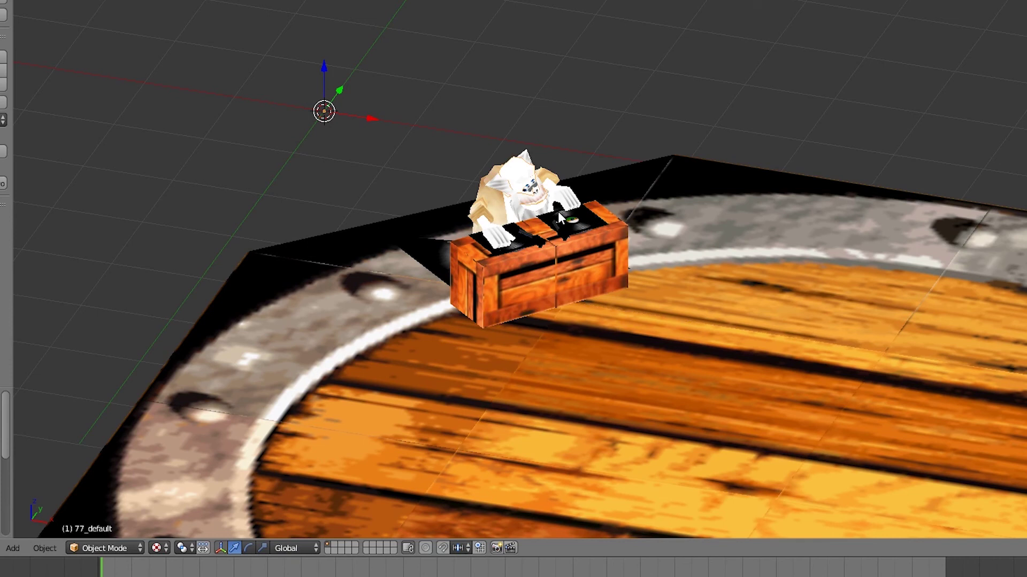
scroll(546, 191, up, 4)
scroll(568, 270, up, 1)
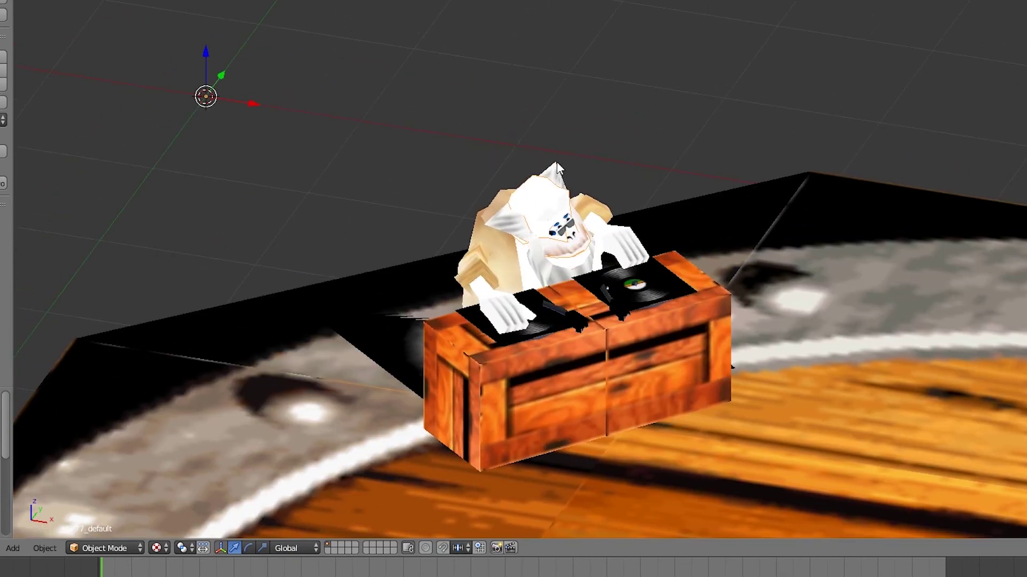
right_click(620, 256)
scroll(640, 253, up, 1)
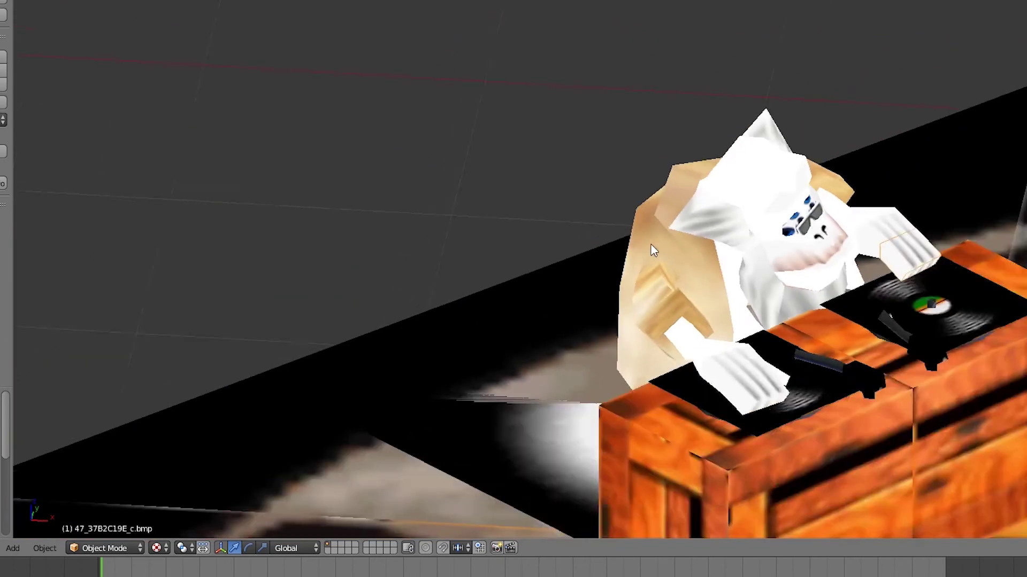
scroll(640, 252, down, 3)
drag(640, 251, 628, 206)
Step: Select the DJ crate, then several individual wooden floor segments
right_click(496, 220)
scroll(628, 207, down, 2)
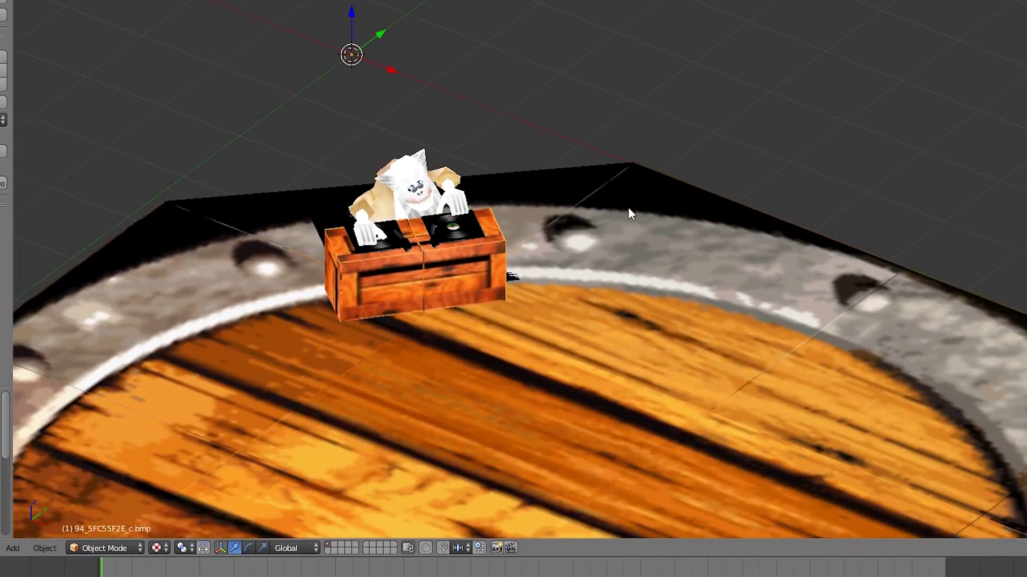
scroll(631, 209, down, 3)
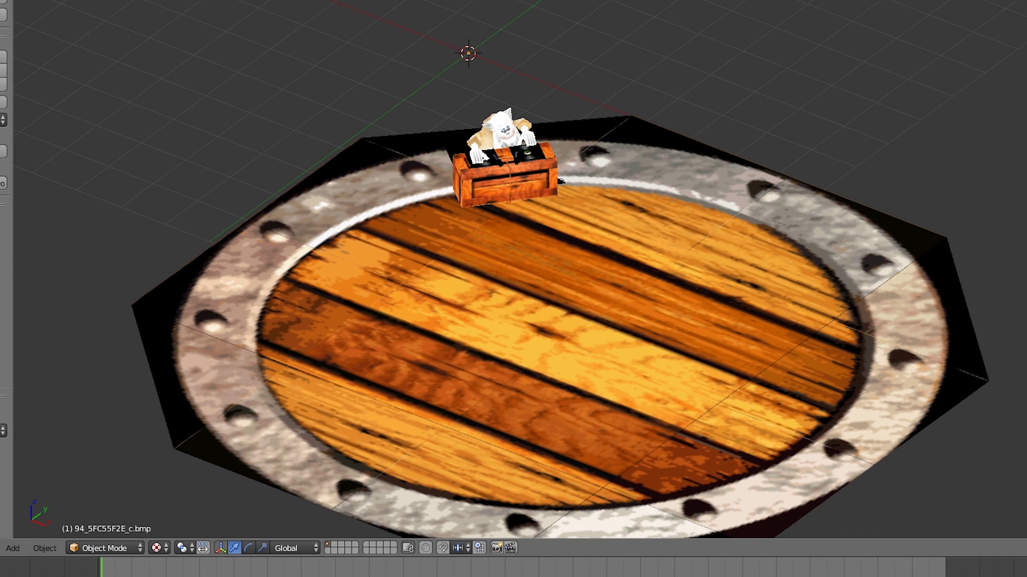
drag(631, 210, 698, 212)
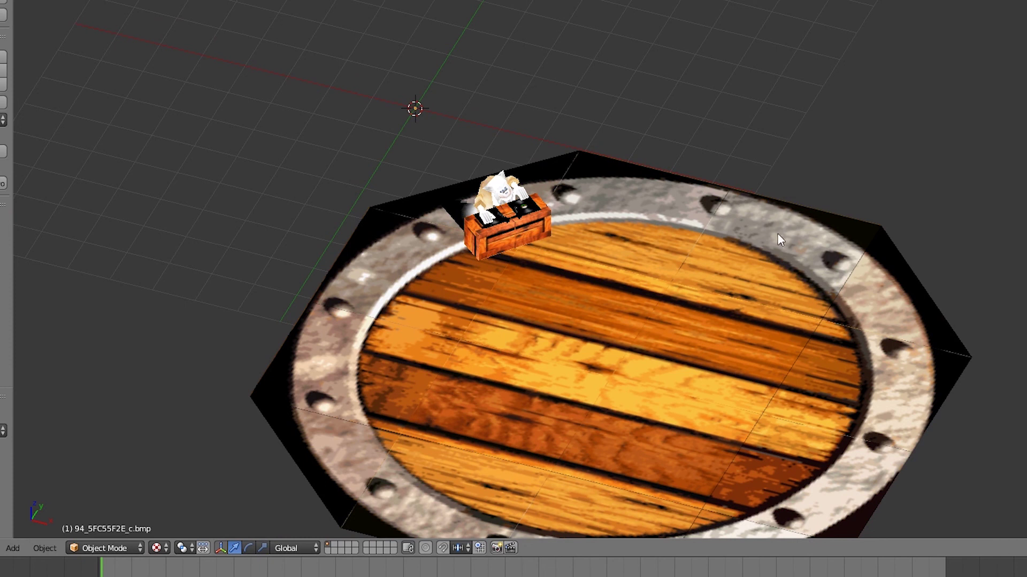
right_click(788, 257)
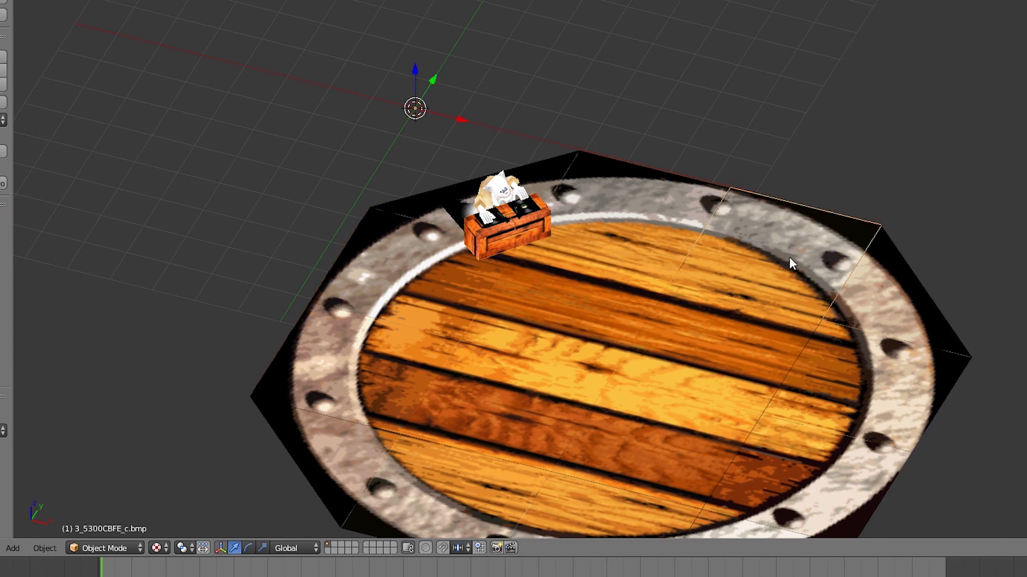
right_click(781, 358)
right_click(854, 372)
right_click(854, 369)
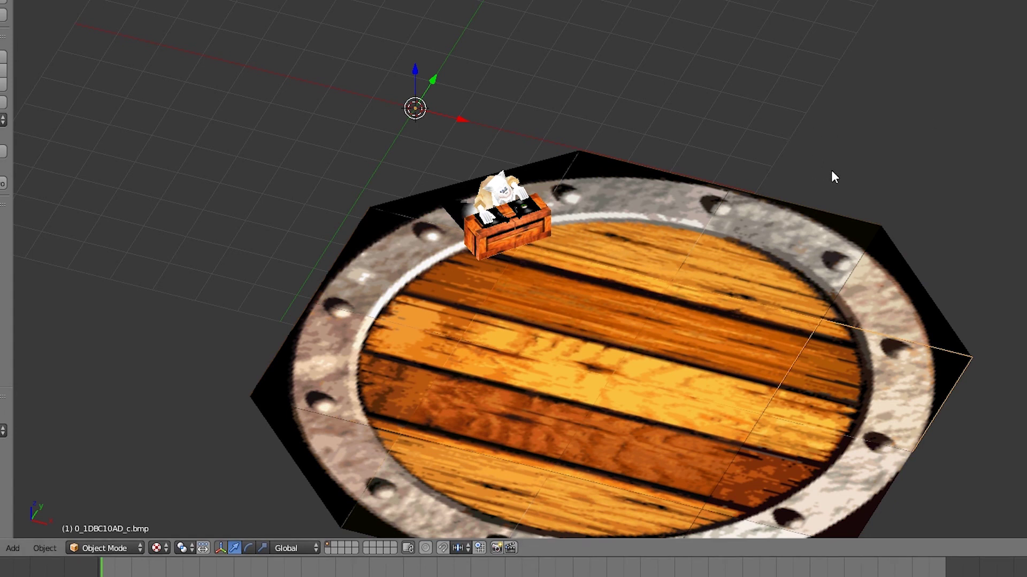
right_click(695, 364)
right_click(550, 415)
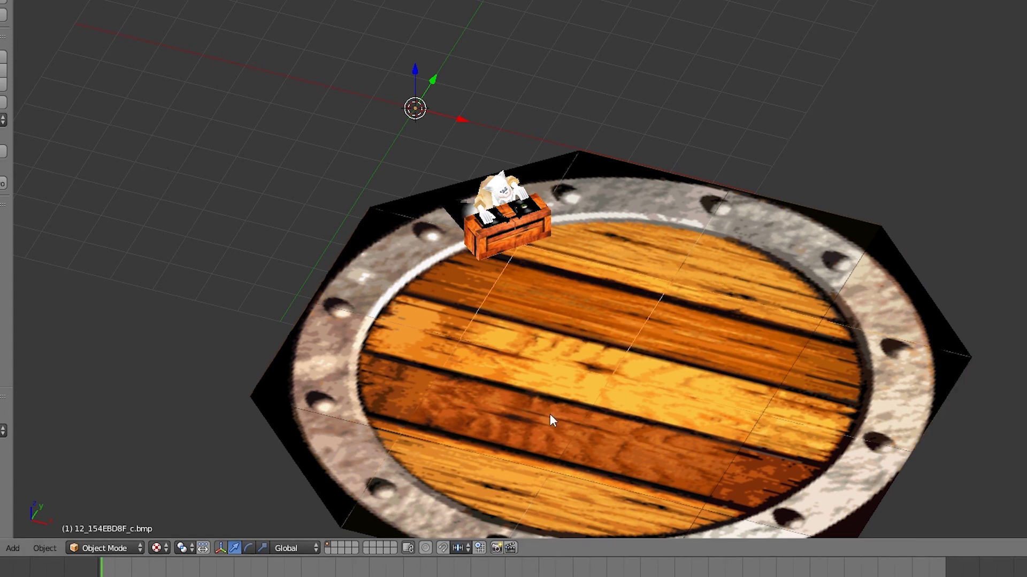